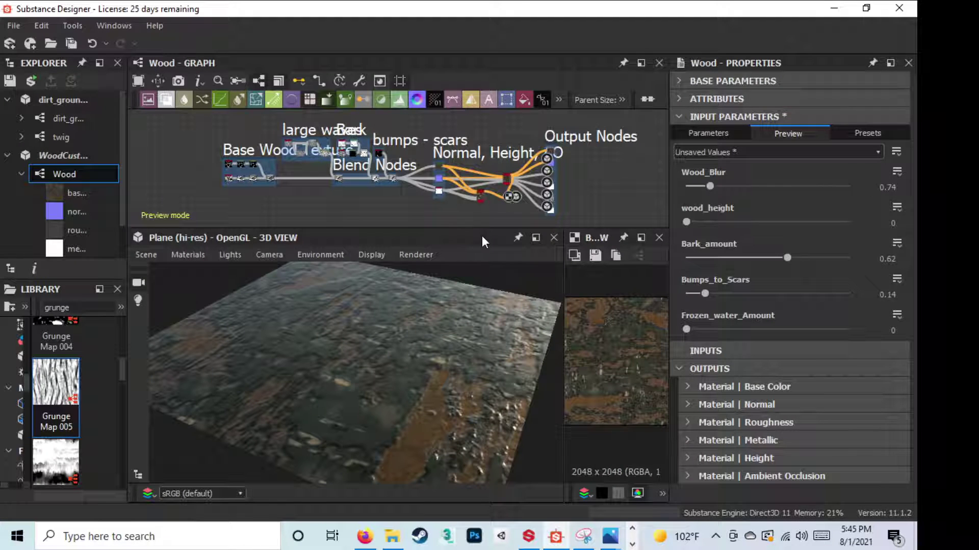
# Pan and zoom across the wood graph, from the Base Wood nodes through Cells, Perlin Noise and Bark
pyautogui.moveTo(414, 204); pyautogui.dragTo(365, 204, button='middle')
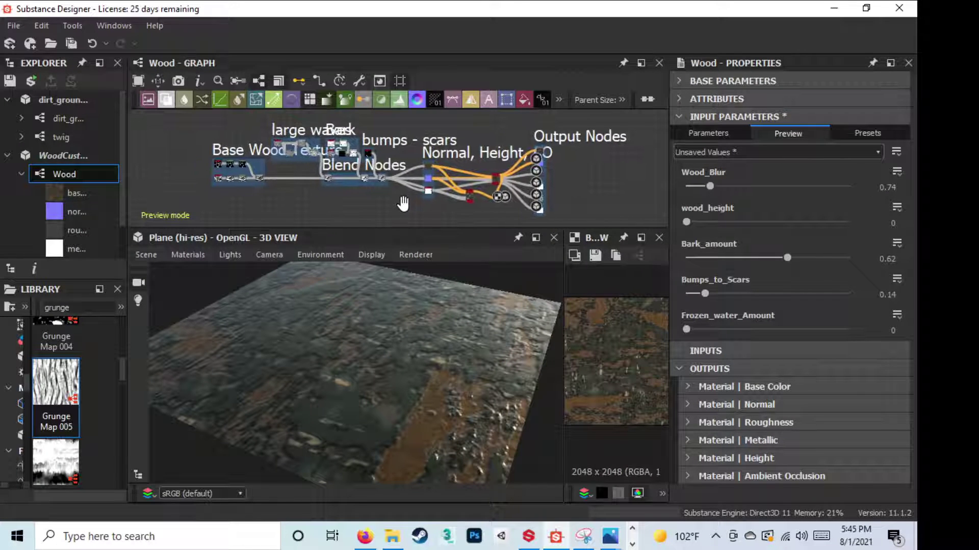
pyautogui.scroll(5, 225, 172)
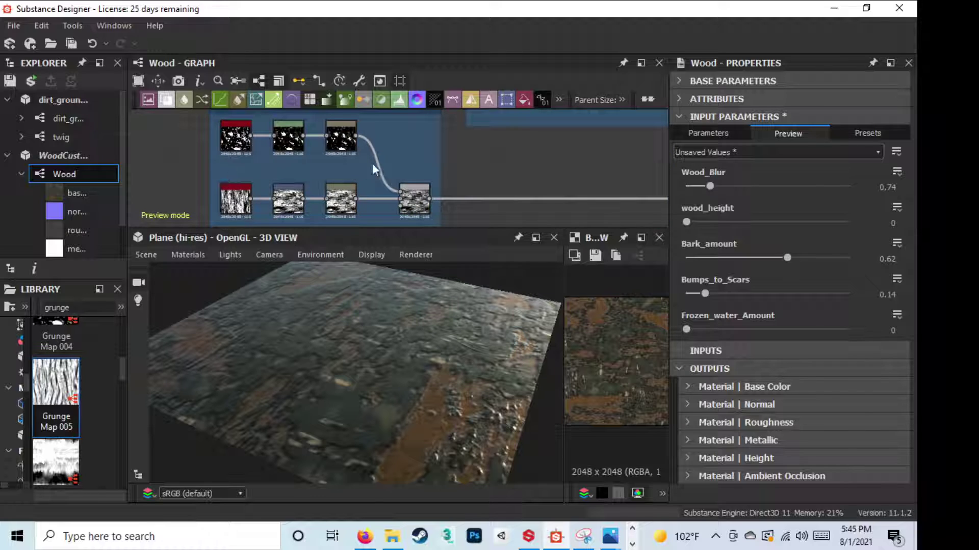
pyautogui.scroll(2, 313, 198)
pyautogui.scroll(2, 314, 198)
pyautogui.moveTo(350, 157)
pyautogui.mouseDown(button='middle')
pyautogui.moveTo(322, 120)
pyautogui.moveTo(331, 173)
pyautogui.mouseUp(button='middle')
pyautogui.scroll(-1, 336, 204)
pyautogui.scroll(-2, 396, 173)
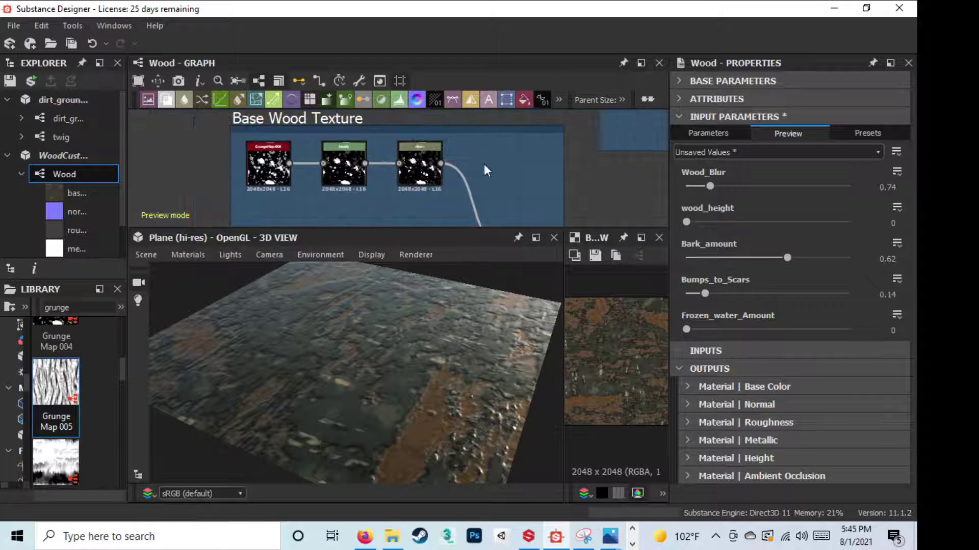
pyautogui.moveTo(485, 170); pyautogui.dragTo(360, 124, button='middle')
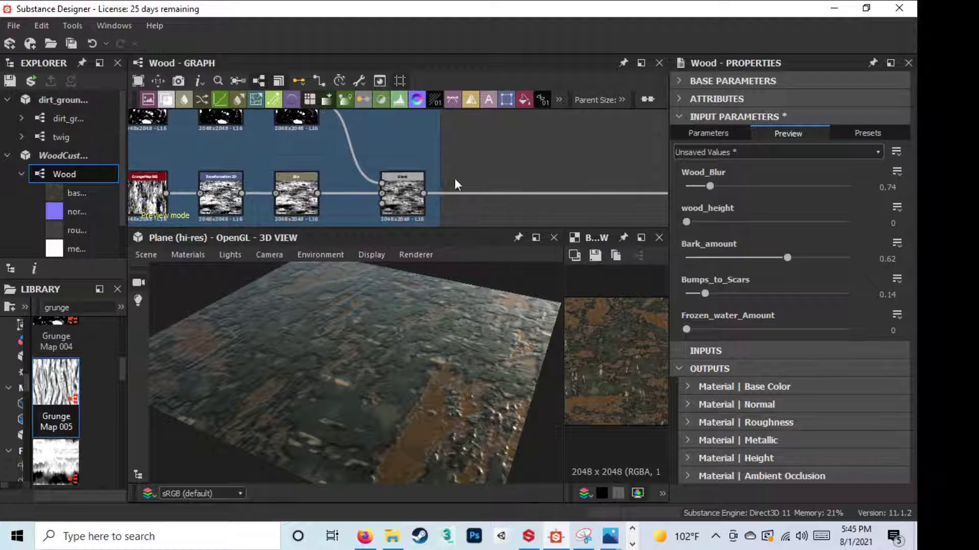
pyautogui.moveTo(443, 175)
pyautogui.mouseDown(button='middle')
pyautogui.moveTo(527, 170)
pyautogui.moveTo(376, 218)
pyautogui.mouseUp(button='middle')
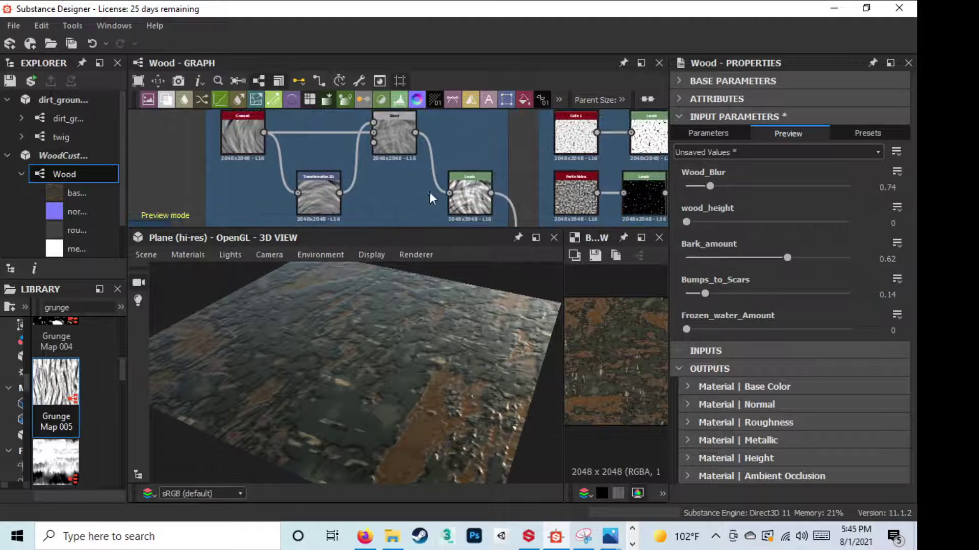
pyautogui.moveTo(387, 167)
pyautogui.mouseDown(button='middle')
pyautogui.moveTo(374, 177)
pyautogui.moveTo(127, 190)
pyautogui.moveTo(130, 204)
pyautogui.mouseUp(button='middle')
pyautogui.moveTo(326, 153)
pyautogui.mouseDown(button='middle')
pyautogui.moveTo(347, 153)
pyautogui.moveTo(350, 131)
pyautogui.moveTo(357, 153)
pyautogui.moveTo(401, 46)
pyautogui.mouseUp(button='middle')
# Pan over the Levels, Blend Nodes and Normal, Height, AO frames
pyautogui.scroll(4, 346, 149)
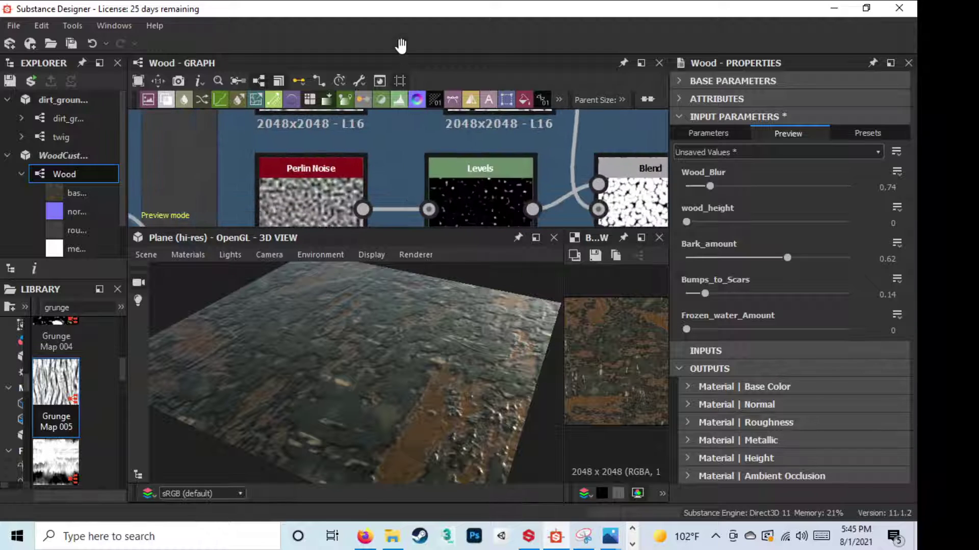
pyautogui.moveTo(423, 156)
pyautogui.mouseDown(button='middle')
pyautogui.moveTo(548, 145)
pyautogui.moveTo(476, 153)
pyautogui.moveTo(404, 219)
pyautogui.mouseUp(button='middle')
pyautogui.scroll(-2, 517, 166)
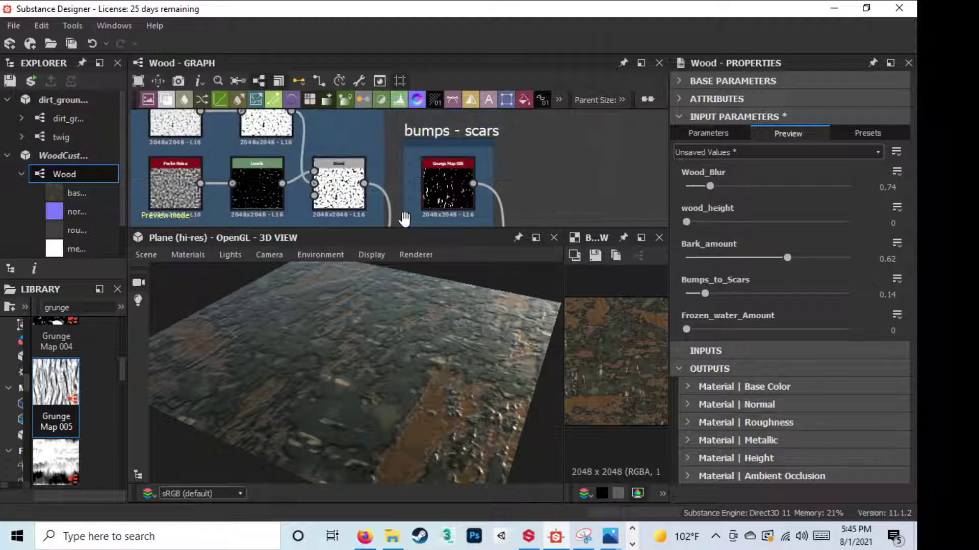
pyautogui.scroll(1, 454, 176)
pyautogui.scroll(-2, 456, 177)
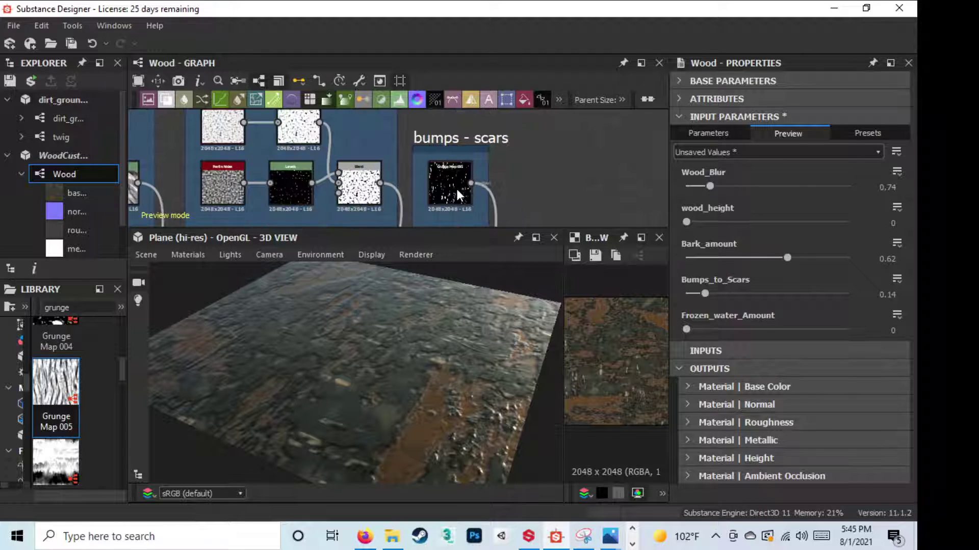
pyautogui.scroll(-2, 456, 187)
pyautogui.moveTo(403, 179)
pyautogui.mouseDown(button='middle')
pyautogui.moveTo(402, 145)
pyautogui.moveTo(266, 179)
pyautogui.mouseUp(button='middle')
pyautogui.moveTo(467, 193); pyautogui.dragTo(315, 194, button='middle')
pyautogui.scroll(-1, 432, 175)
pyautogui.moveTo(432, 175); pyautogui.dragTo(391, 160, button='middle')
# Frame the Normal, Height, AO and Output Nodes frames, then orbit the plane flatter
pyautogui.scroll(2, 451, 154)
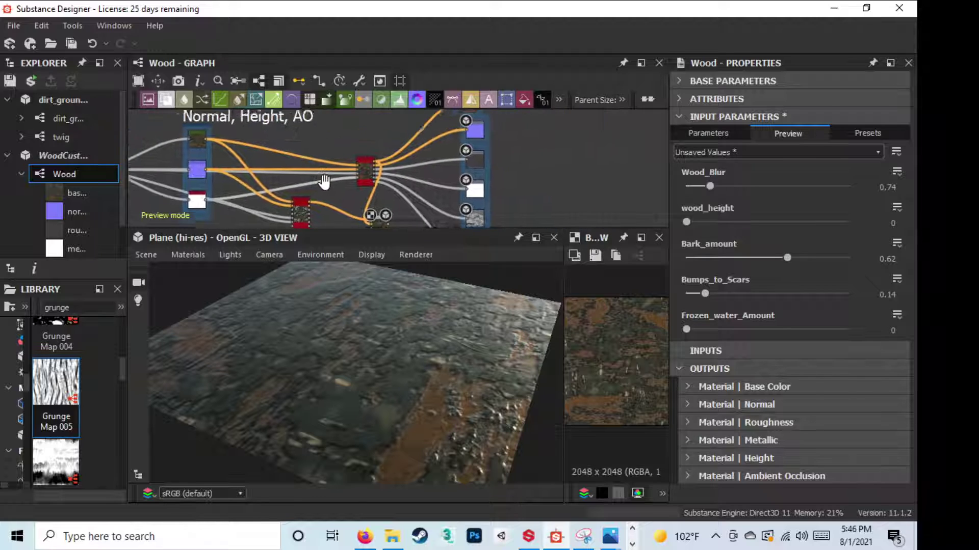
pyautogui.moveTo(451, 154)
pyautogui.mouseDown(button='middle')
pyautogui.moveTo(296, 239)
pyautogui.moveTo(341, 156)
pyautogui.moveTo(431, 173)
pyautogui.moveTo(460, 158)
pyautogui.mouseUp(button='middle')
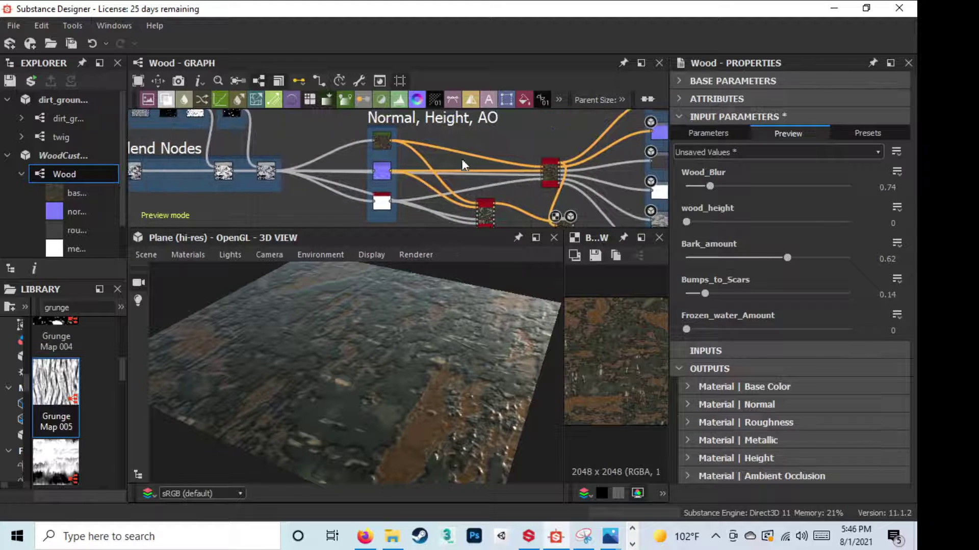
pyautogui.scroll(-2, 461, 158)
pyautogui.moveTo(422, 354)
pyautogui.mouseDown()
pyautogui.moveTo(387, 336)
pyautogui.moveTo(460, 359)
pyautogui.moveTo(462, 399)
pyautogui.moveTo(448, 351)
pyautogui.moveTo(406, 358)
pyautogui.moveTo(411, 347)
pyautogui.moveTo(445, 367)
pyautogui.moveTo(440, 325)
pyautogui.moveTo(455, 370)
pyautogui.moveTo(438, 404)
pyautogui.moveTo(449, 393)
pyautogui.moveTo(438, 392)
pyautogui.moveTo(435, 373)
pyautogui.moveTo(407, 363)
pyautogui.moveTo(288, 363)
pyautogui.moveTo(191, 344)
pyautogui.moveTo(150, 376)
pyautogui.moveTo(431, 366)
pyautogui.moveTo(441, 364)
pyautogui.moveTo(439, 350)
pyautogui.moveTo(423, 361)
pyautogui.moveTo(431, 368)
pyautogui.moveTo(443, 329)
pyautogui.moveTo(492, 285)
pyautogui.mouseUp()
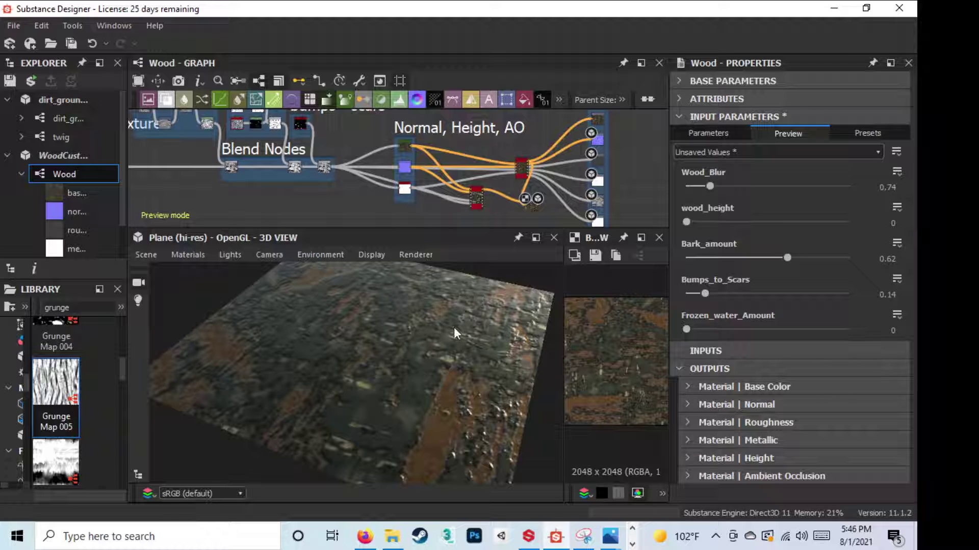
pyautogui.moveTo(453, 327)
pyautogui.mouseDown()
pyautogui.moveTo(460, 320)
pyautogui.moveTo(476, 333)
pyautogui.moveTo(463, 337)
pyautogui.mouseUp()
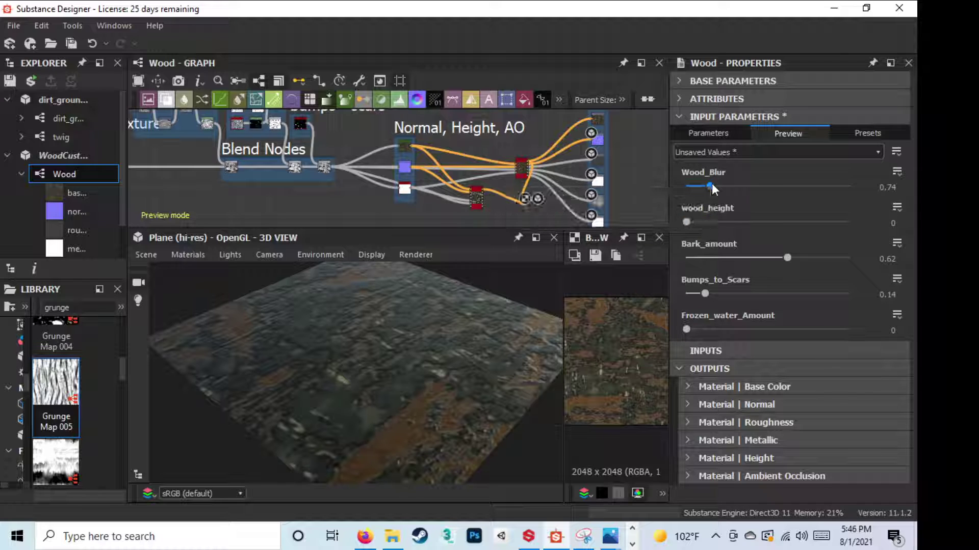
pyautogui.moveTo(712, 182); pyautogui.dragTo(871, 184)
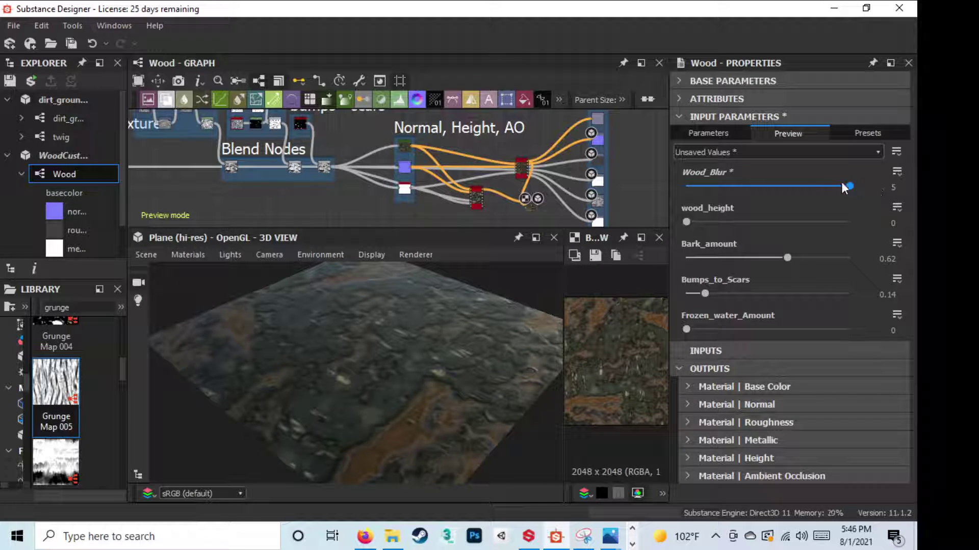
pyautogui.moveTo(847, 186); pyautogui.dragTo(684, 185)
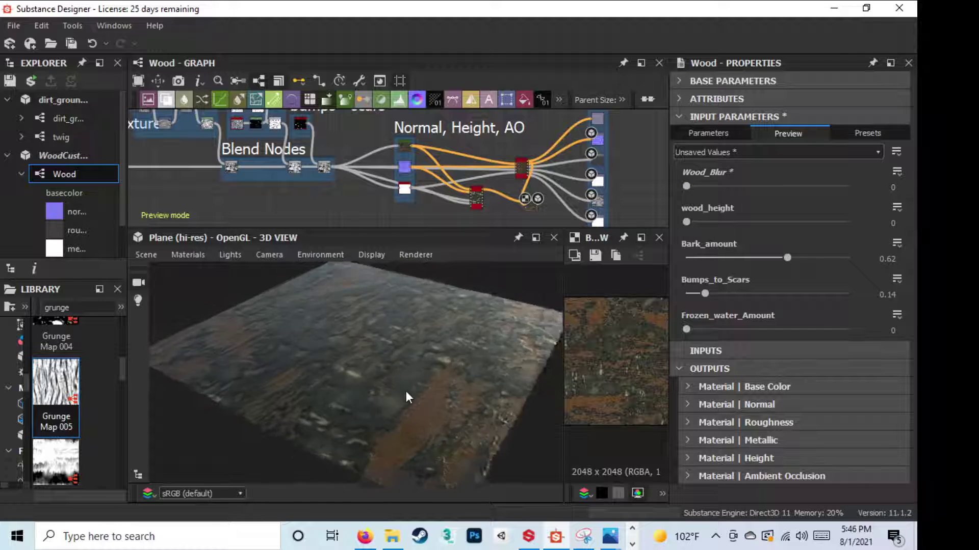
pyautogui.moveTo(406, 390)
pyautogui.mouseDown()
pyautogui.moveTo(439, 378)
pyautogui.moveTo(409, 400)
pyautogui.moveTo(365, 394)
pyautogui.mouseUp()
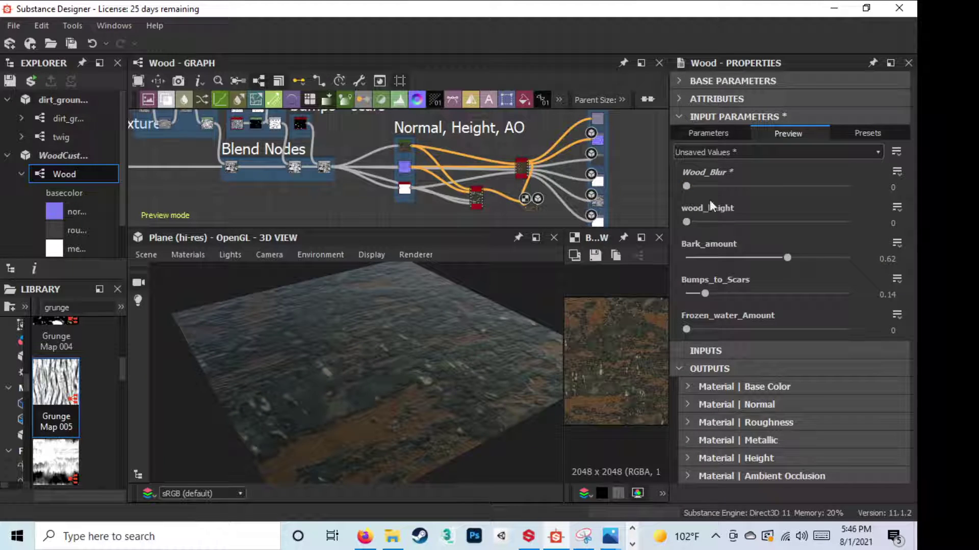
pyautogui.moveTo(686, 186); pyautogui.dragTo(734, 185)
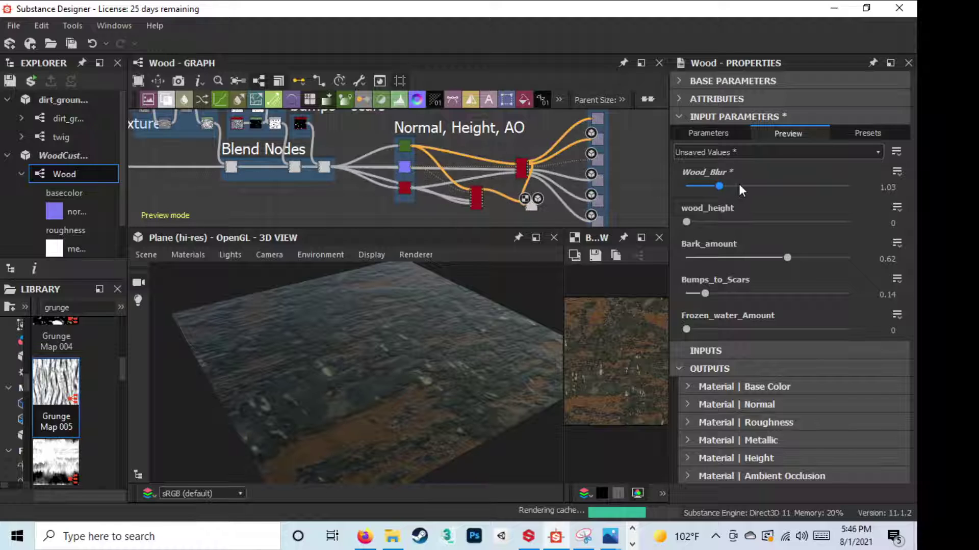
pyautogui.click(738, 185)
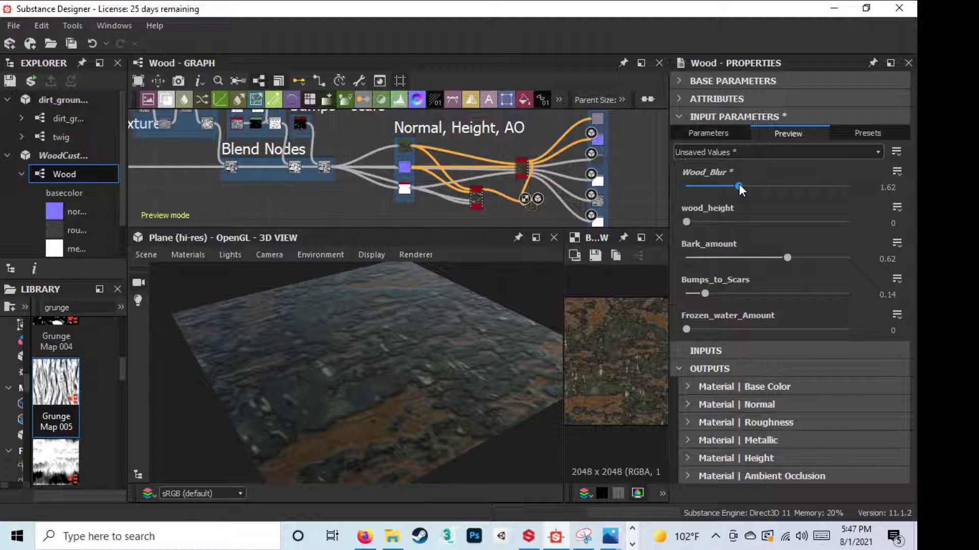
pyautogui.moveTo(738, 185); pyautogui.dragTo(707, 185)
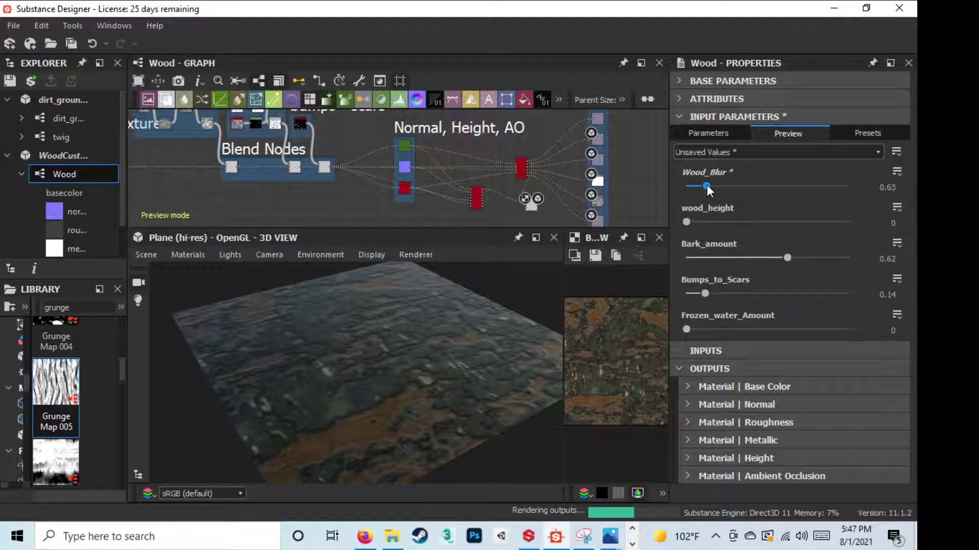
pyautogui.hotkey('ctrl', 'z')
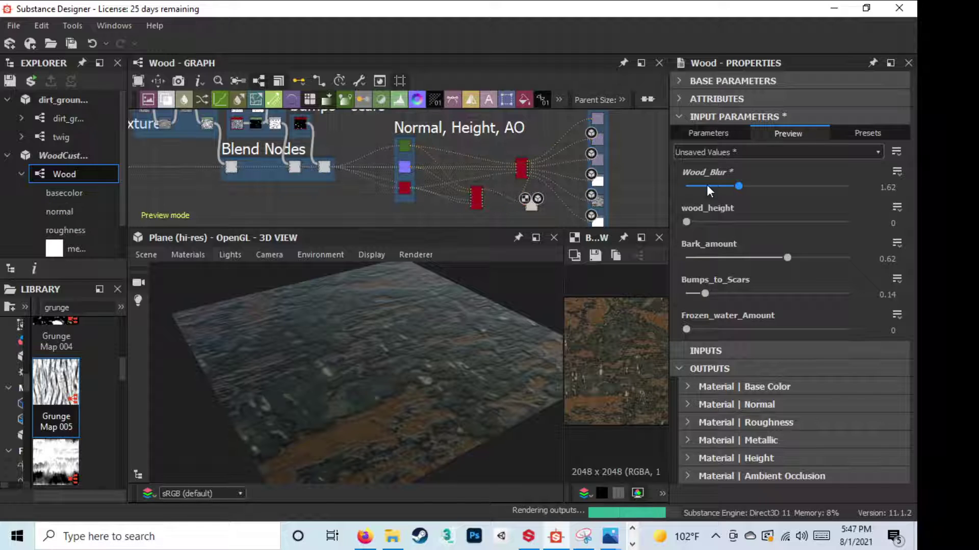
pyautogui.click(710, 187)
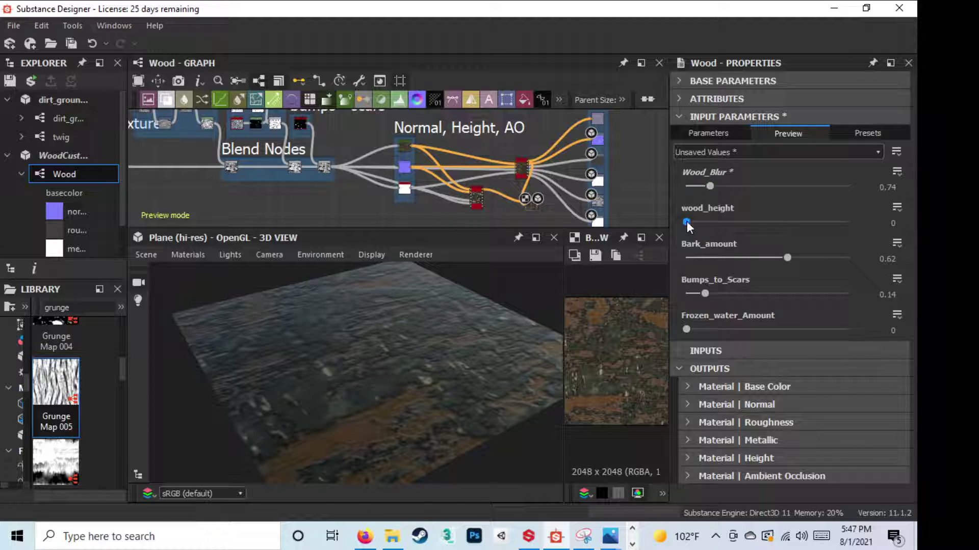
# Try wood_height at 0.44, 0.13 and 0.18 and a lower Bark_amount, orbiting to view the relief
pyautogui.moveTo(687, 223)
pyautogui.mouseDown()
pyautogui.moveTo(775, 223)
pyautogui.moveTo(732, 211)
pyautogui.moveTo(713, 222)
pyautogui.mouseUp()
pyautogui.moveTo(273, 397)
pyautogui.mouseDown()
pyautogui.moveTo(395, 427)
pyautogui.moveTo(380, 451)
pyautogui.moveTo(350, 399)
pyautogui.moveTo(397, 385)
pyautogui.mouseUp()
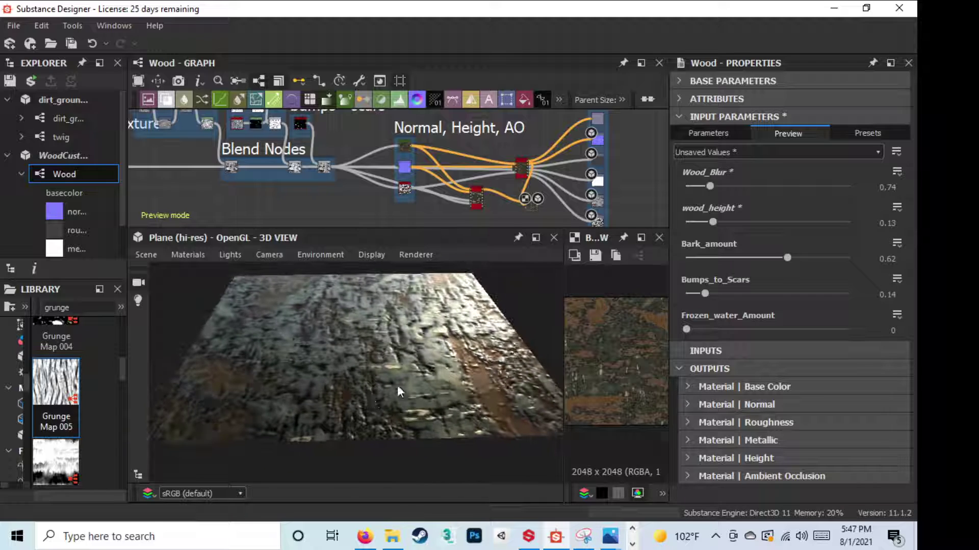
pyautogui.moveTo(711, 221); pyautogui.dragTo(750, 225)
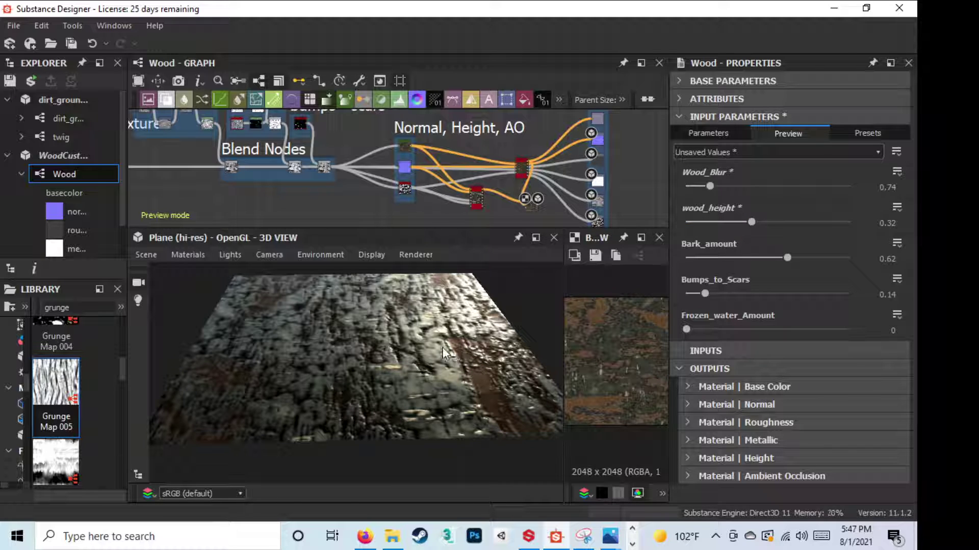
pyautogui.moveTo(442, 347)
pyautogui.mouseDown()
pyautogui.moveTo(389, 346)
pyautogui.moveTo(442, 339)
pyautogui.moveTo(421, 307)
pyautogui.moveTo(353, 352)
pyautogui.moveTo(316, 323)
pyautogui.moveTo(423, 329)
pyautogui.moveTo(468, 347)
pyautogui.moveTo(436, 363)
pyautogui.moveTo(373, 317)
pyautogui.mouseUp()
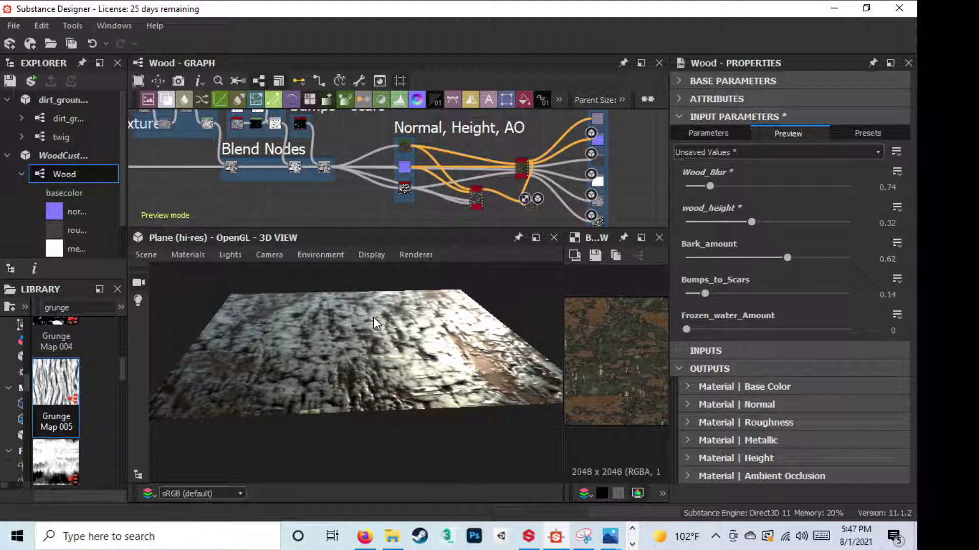
pyautogui.moveTo(787, 257)
pyautogui.mouseDown()
pyautogui.moveTo(696, 257)
pyautogui.moveTo(787, 257)
pyautogui.mouseUp()
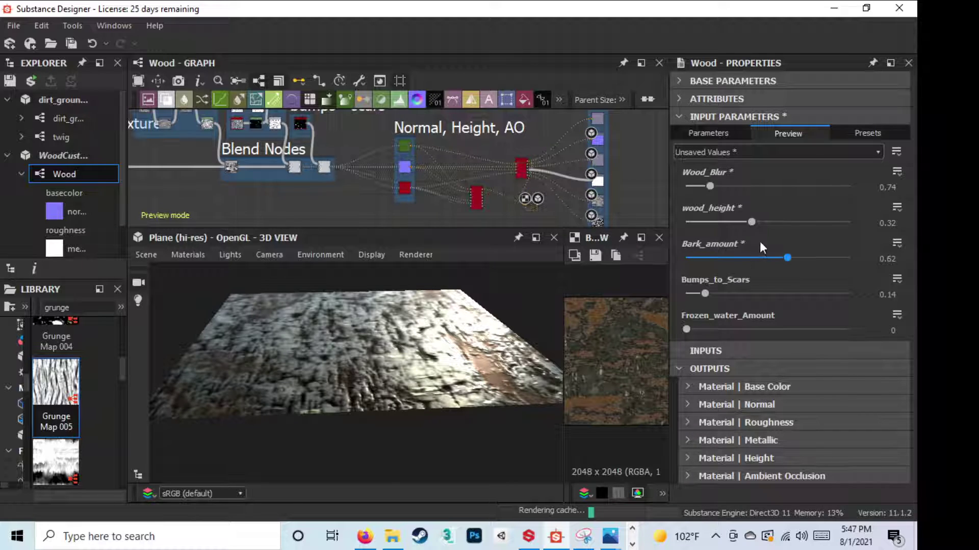
# Reset wood_height to 0, test it up to 0.36, then return it to 0
pyautogui.moveTo(751, 223); pyautogui.dragTo(675, 225)
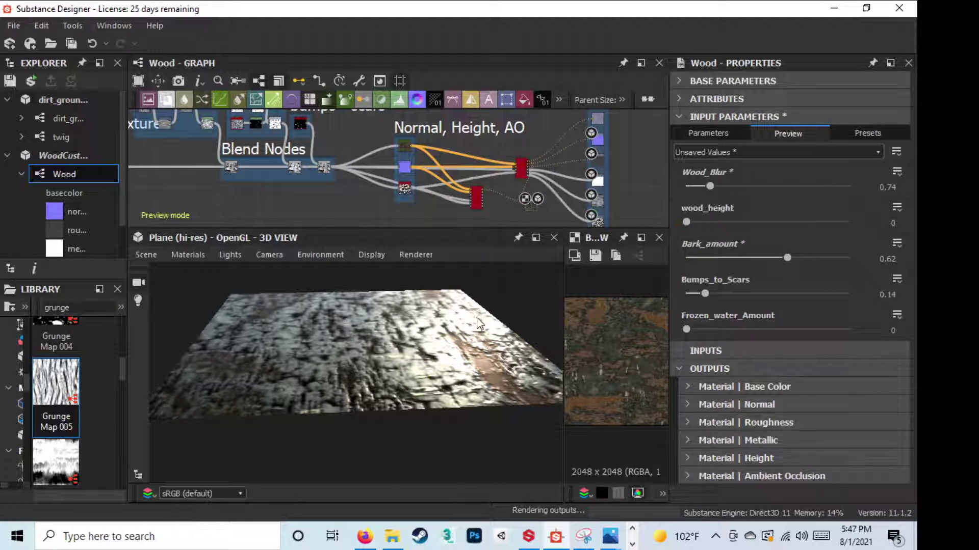
pyautogui.moveTo(478, 323); pyautogui.dragTo(349, 393)
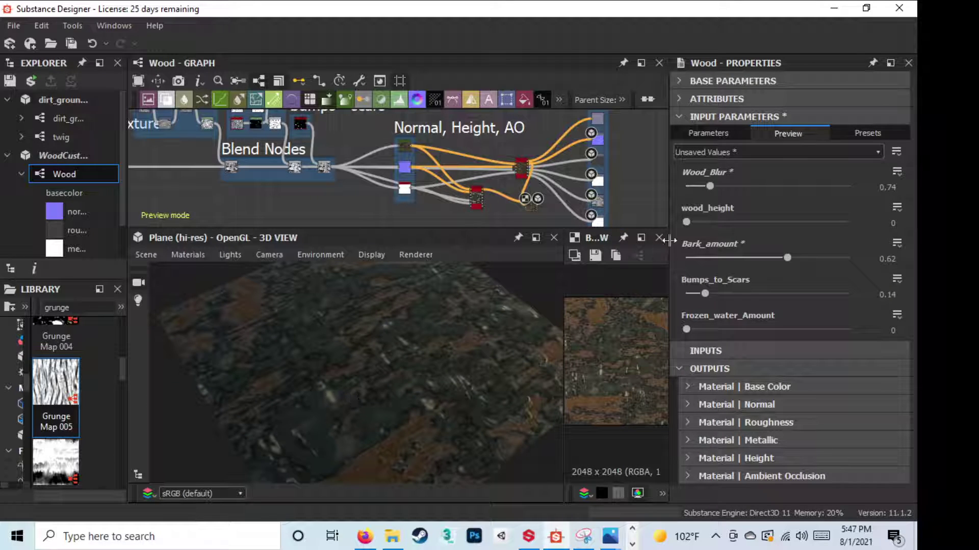
pyautogui.moveTo(689, 221); pyautogui.dragTo(761, 219)
pyautogui.moveTo(487, 393); pyautogui.dragTo(485, 332)
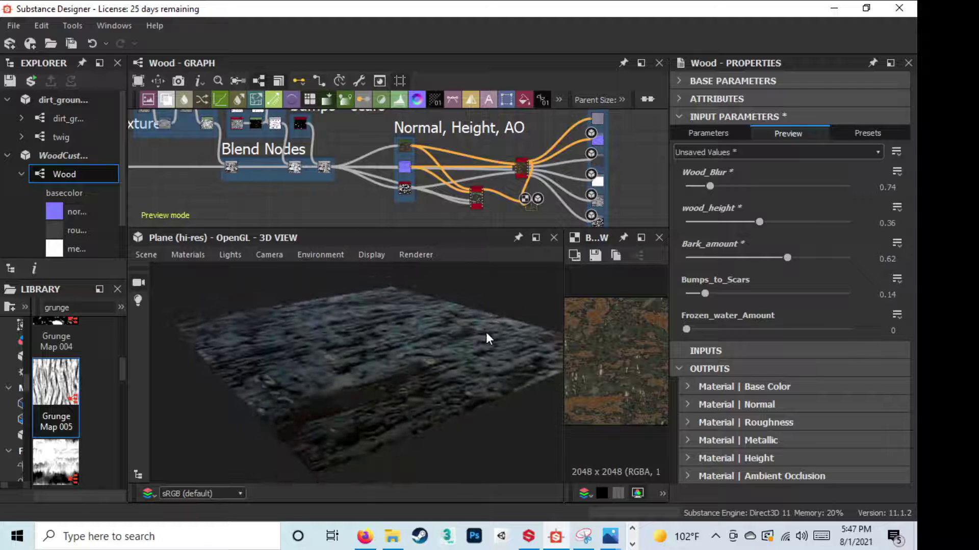
pyautogui.click(687, 222)
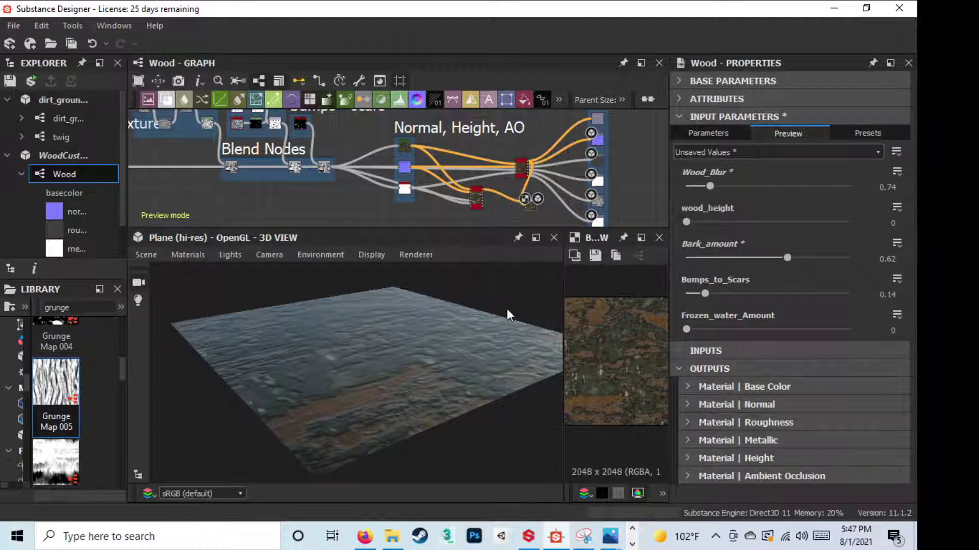
# Orbit the plane and lower Bark_amount to 0 to remove the bark
pyautogui.moveTo(507, 308)
pyautogui.mouseDown()
pyautogui.moveTo(503, 329)
pyautogui.moveTo(512, 330)
pyautogui.mouseUp()
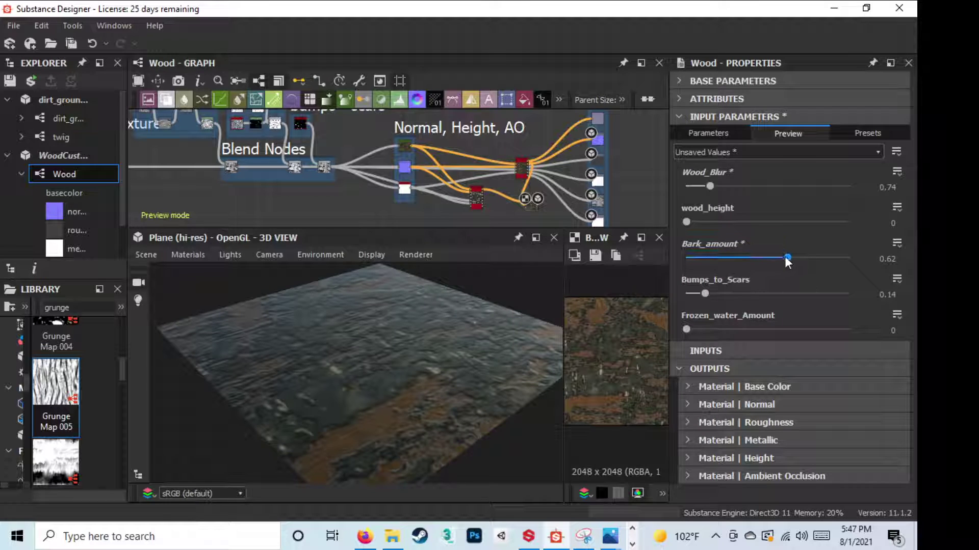
pyautogui.moveTo(787, 257); pyautogui.dragTo(723, 257)
pyautogui.moveTo(656, 256); pyautogui.dragTo(653, 257)
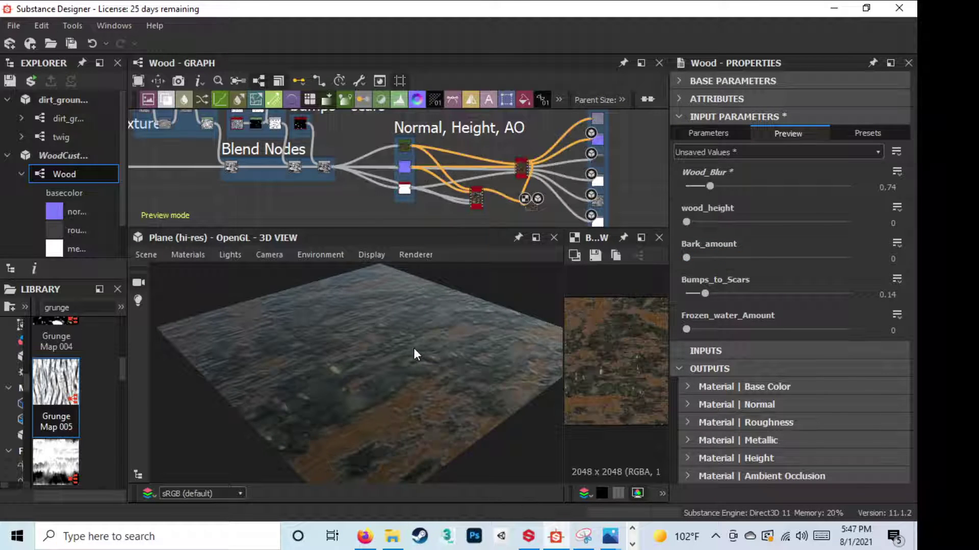
pyautogui.moveTo(379, 354)
pyautogui.mouseDown()
pyautogui.moveTo(488, 365)
pyautogui.moveTo(493, 399)
pyautogui.moveTo(384, 386)
pyautogui.moveTo(340, 364)
pyautogui.mouseUp()
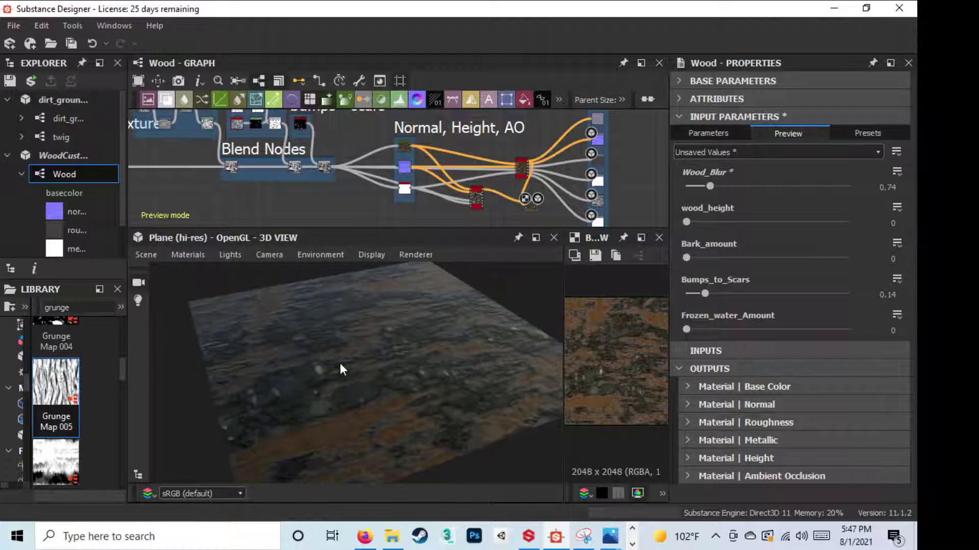
# Push Bark_amount to 1, then ease it to 0.4, orbiting to inspect the bark
pyautogui.moveTo(686, 257); pyautogui.dragTo(873, 253)
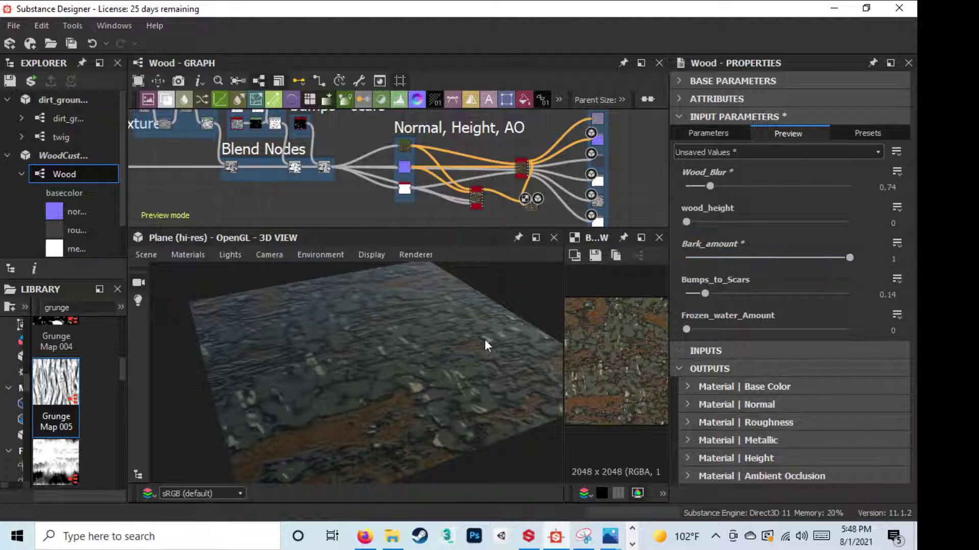
pyautogui.moveTo(347, 357)
pyautogui.mouseDown()
pyautogui.moveTo(391, 339)
pyautogui.moveTo(450, 367)
pyautogui.moveTo(463, 400)
pyautogui.moveTo(501, 389)
pyautogui.mouseUp()
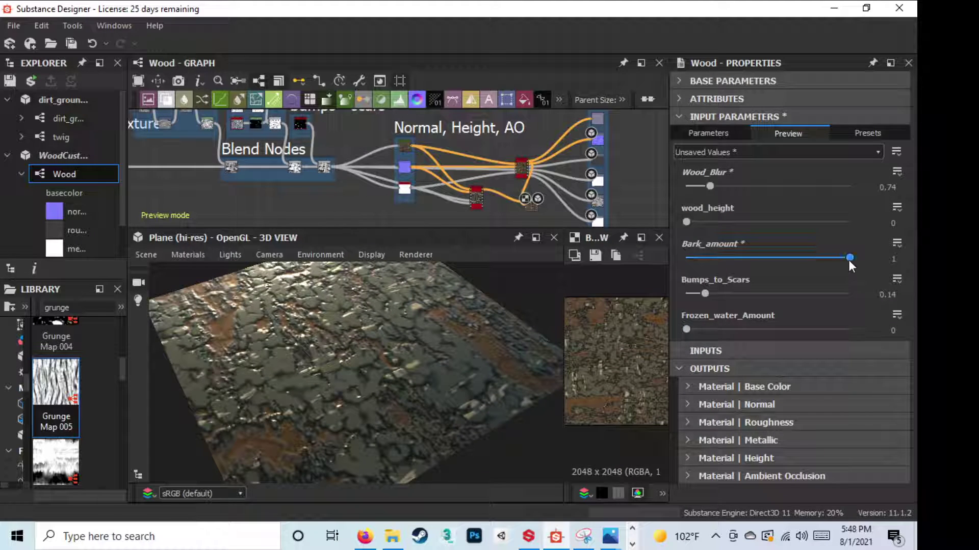
pyautogui.moveTo(848, 258); pyautogui.dragTo(815, 258)
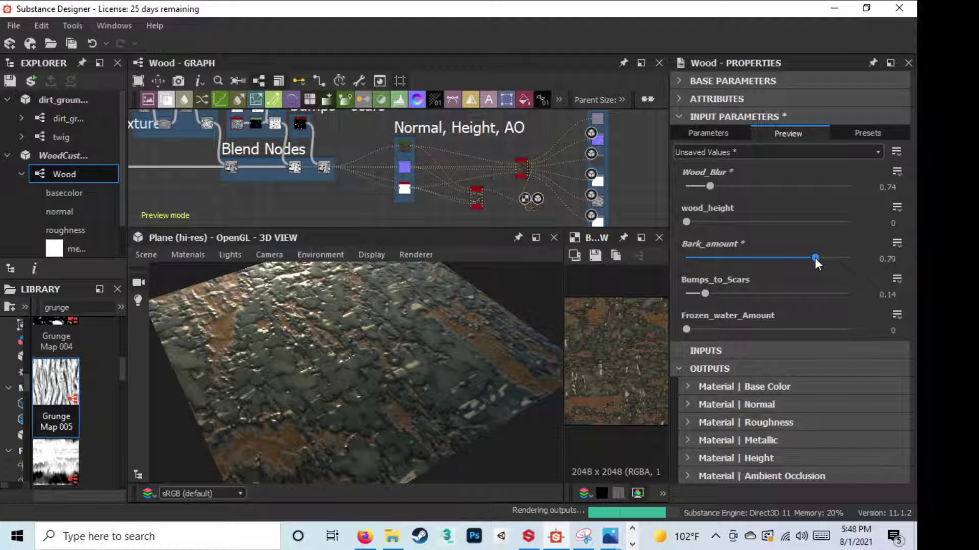
pyautogui.moveTo(439, 366)
pyautogui.mouseDown()
pyautogui.moveTo(442, 344)
pyautogui.moveTo(427, 363)
pyautogui.mouseUp()
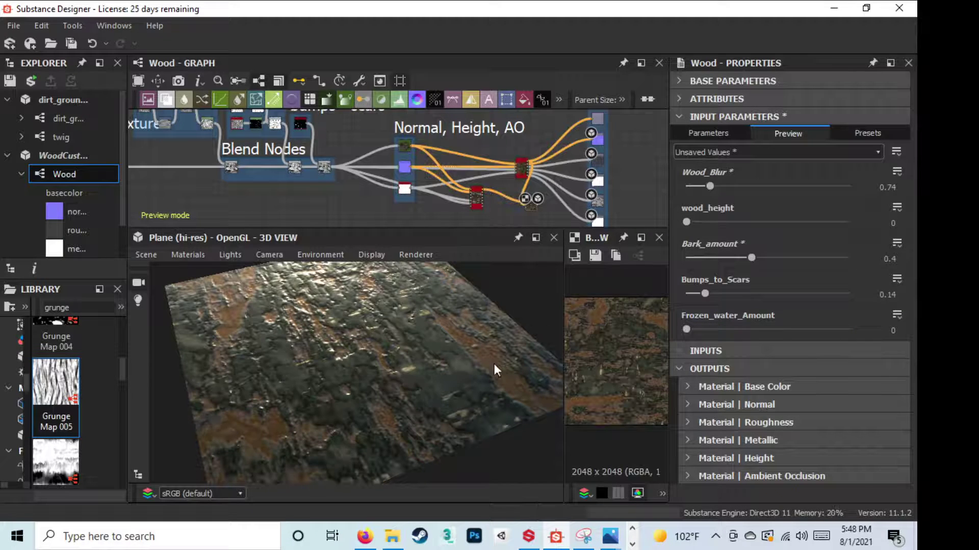
pyautogui.moveTo(444, 378)
pyautogui.mouseDown()
pyautogui.moveTo(440, 395)
pyautogui.moveTo(376, 382)
pyautogui.moveTo(399, 340)
pyautogui.moveTo(463, 367)
pyautogui.moveTo(498, 348)
pyautogui.mouseUp()
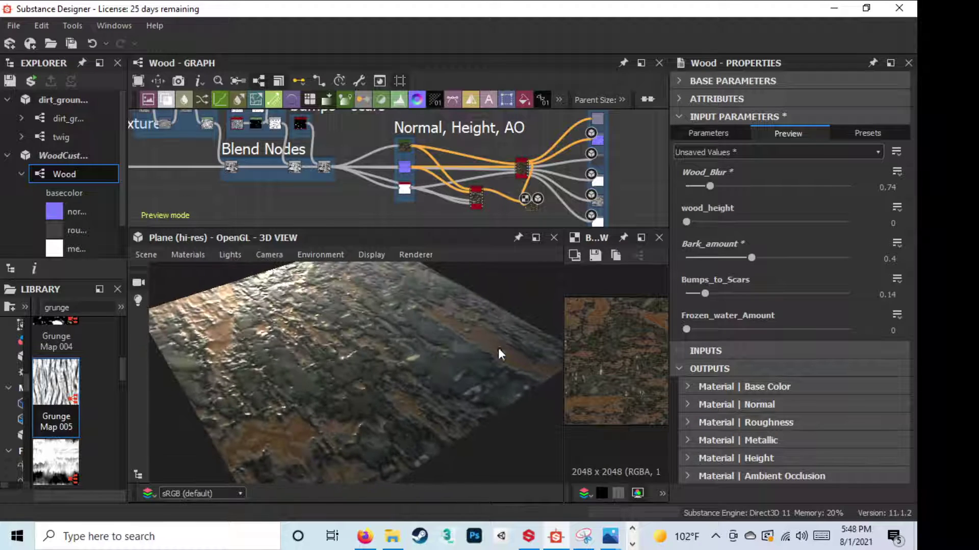
# Raise Bumps_to_Scars to 0.74 and zoom the 3D view closer to the plane
pyautogui.moveTo(706, 293); pyautogui.dragTo(644, 292)
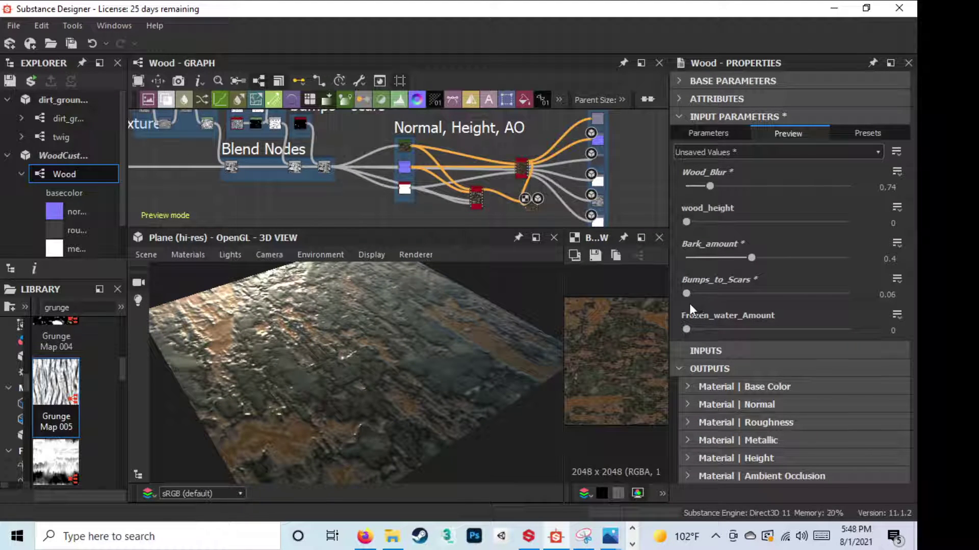
pyautogui.moveTo(686, 292); pyautogui.dragTo(847, 293)
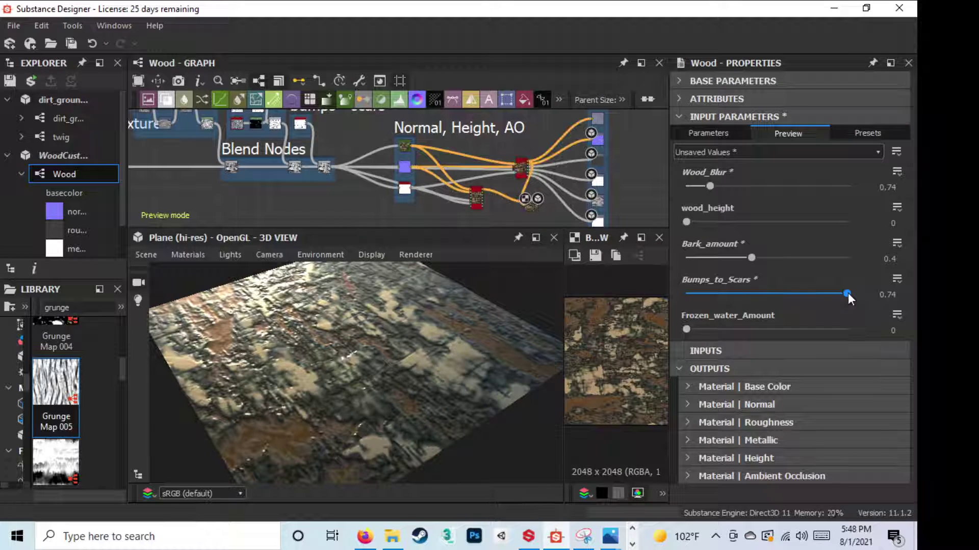
pyautogui.moveTo(393, 355)
pyautogui.mouseDown()
pyautogui.moveTo(374, 371)
pyautogui.moveTo(396, 349)
pyautogui.mouseUp()
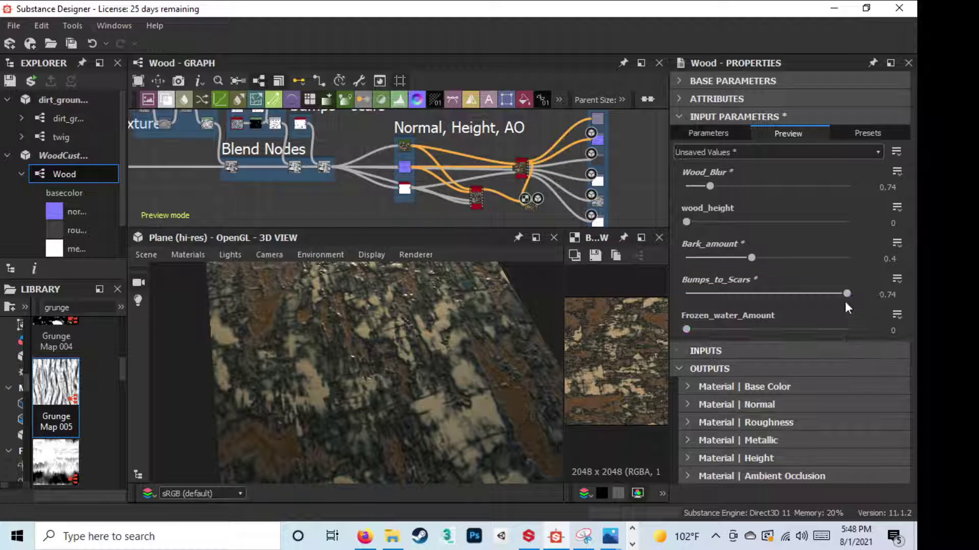
# Reduce Bumps_to_Scars through 0.58 down to 0.11, orbiting to check the scars
pyautogui.moveTo(846, 294); pyautogui.dragTo(830, 293)
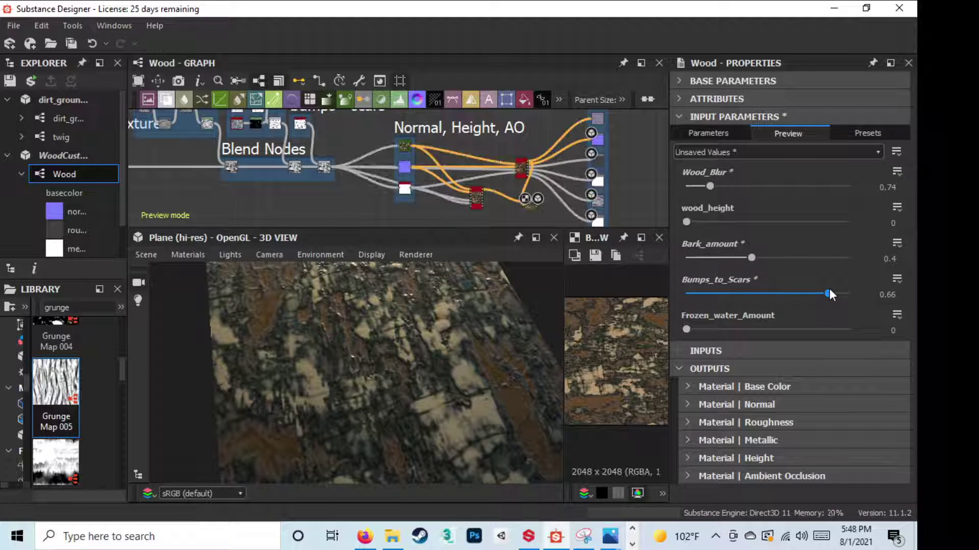
pyautogui.moveTo(829, 290); pyautogui.dragTo(809, 290)
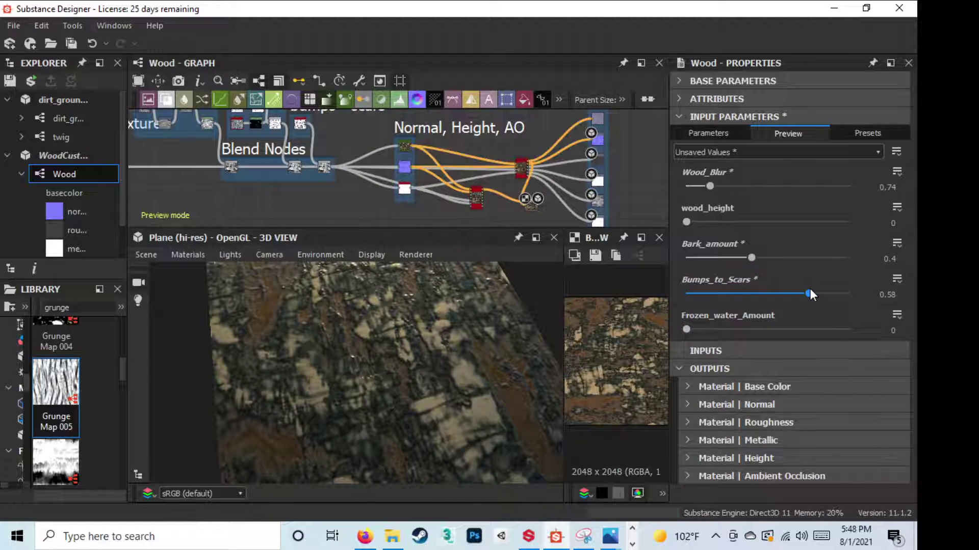
pyautogui.moveTo(487, 380)
pyautogui.mouseDown()
pyautogui.moveTo(487, 348)
pyautogui.moveTo(494, 365)
pyautogui.mouseUp()
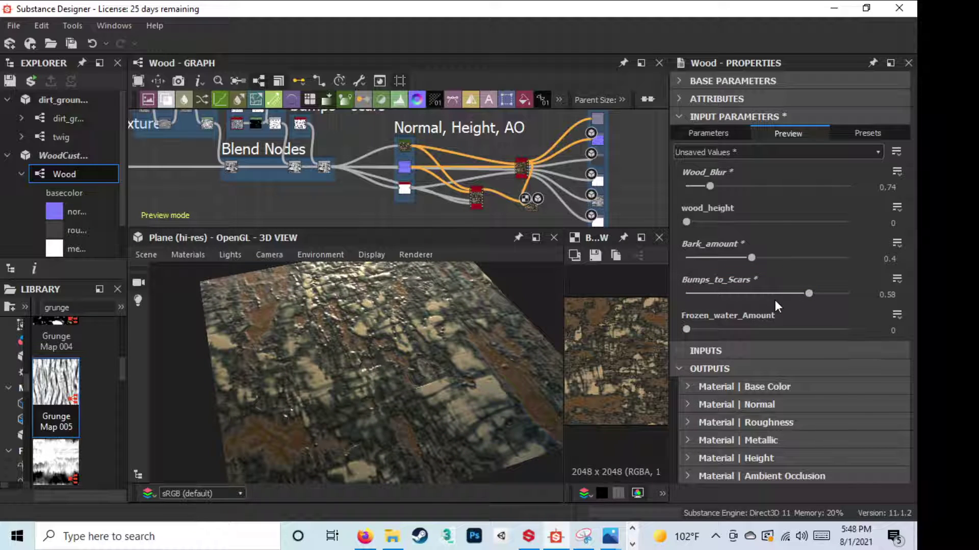
pyautogui.scroll(-5, 775, 300)
pyautogui.scroll(-10, 775, 300)
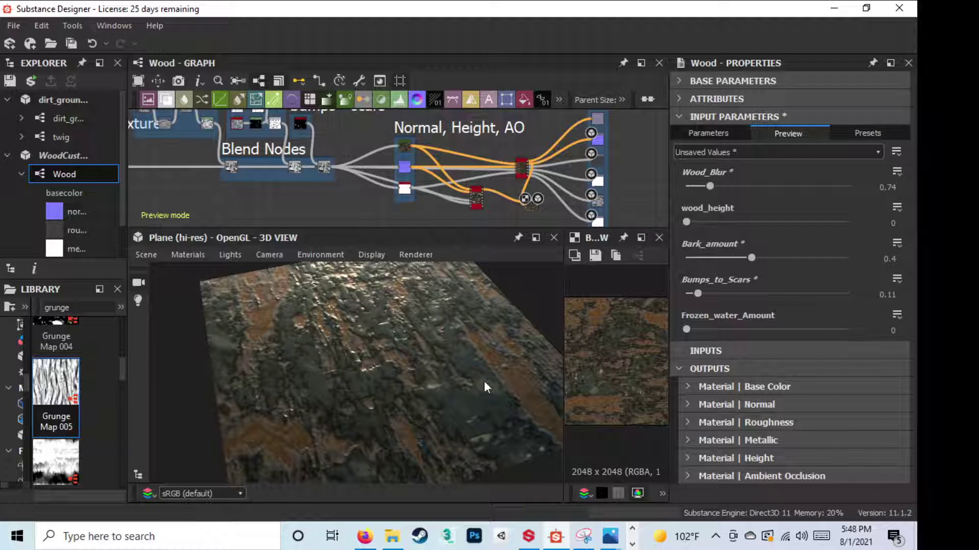
pyautogui.moveTo(484, 381)
pyautogui.mouseDown()
pyautogui.moveTo(489, 363)
pyautogui.moveTo(494, 368)
pyautogui.mouseUp()
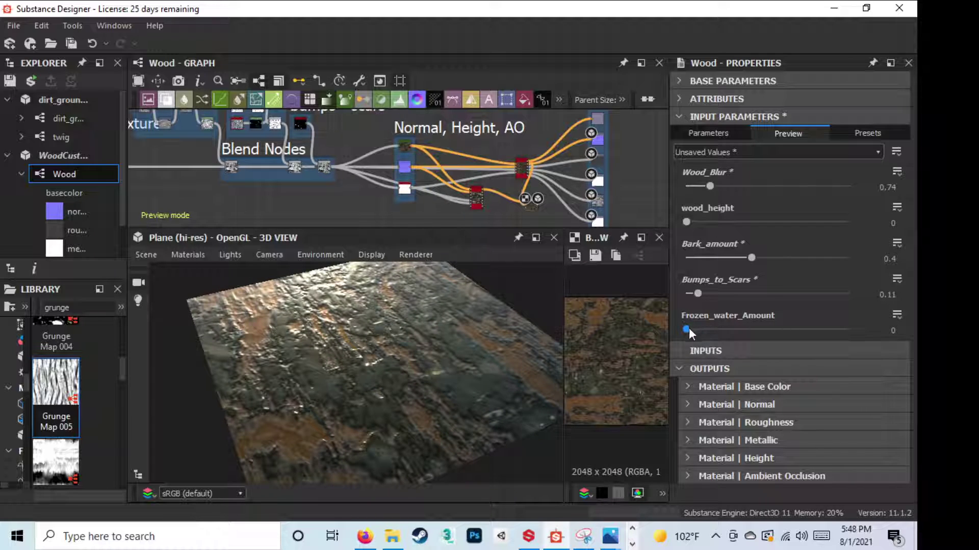
# Push Frozen_water_Amount to 1 and orbit to view the frost-covered plane
pyautogui.scroll(-1, 689, 321)
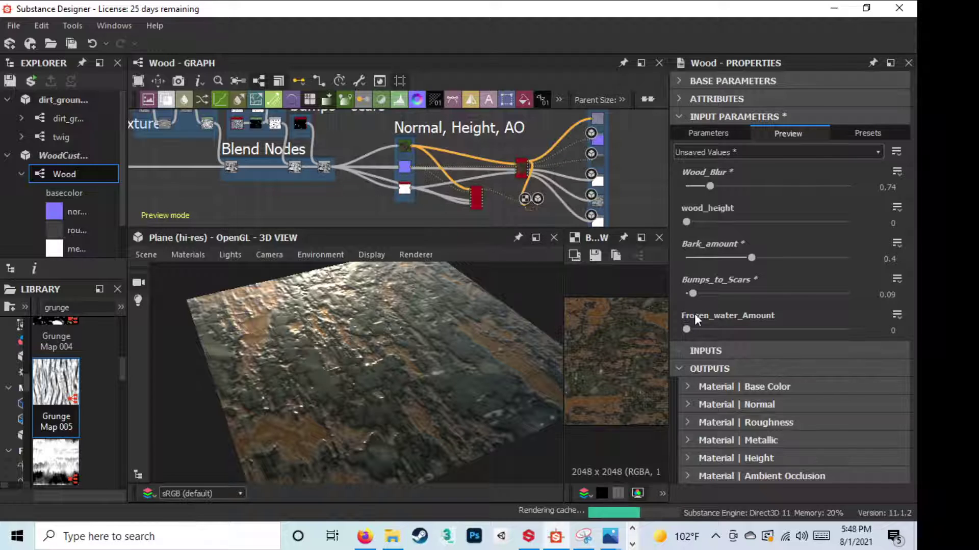
pyautogui.scroll(3, 695, 304)
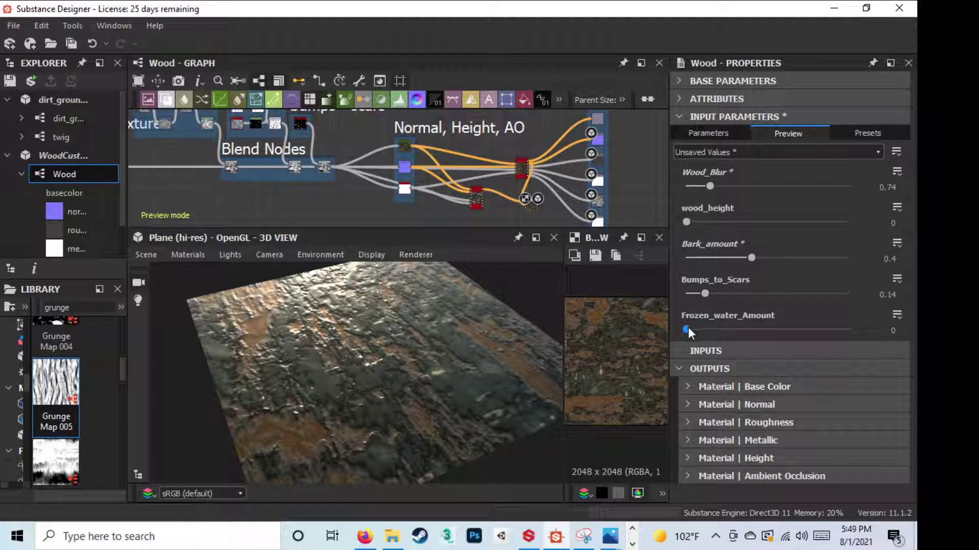
pyautogui.moveTo(686, 330); pyautogui.dragTo(885, 328)
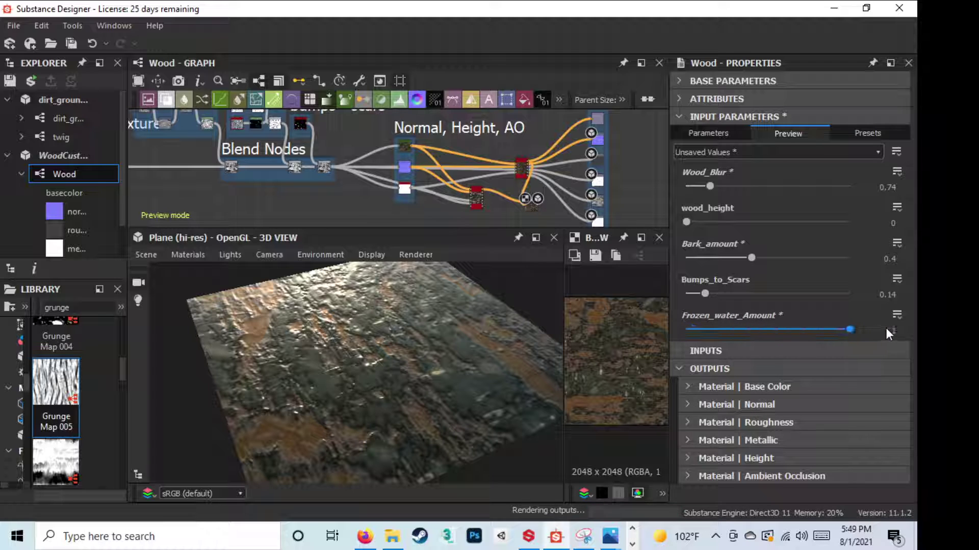
pyautogui.scroll(3, 372, 374)
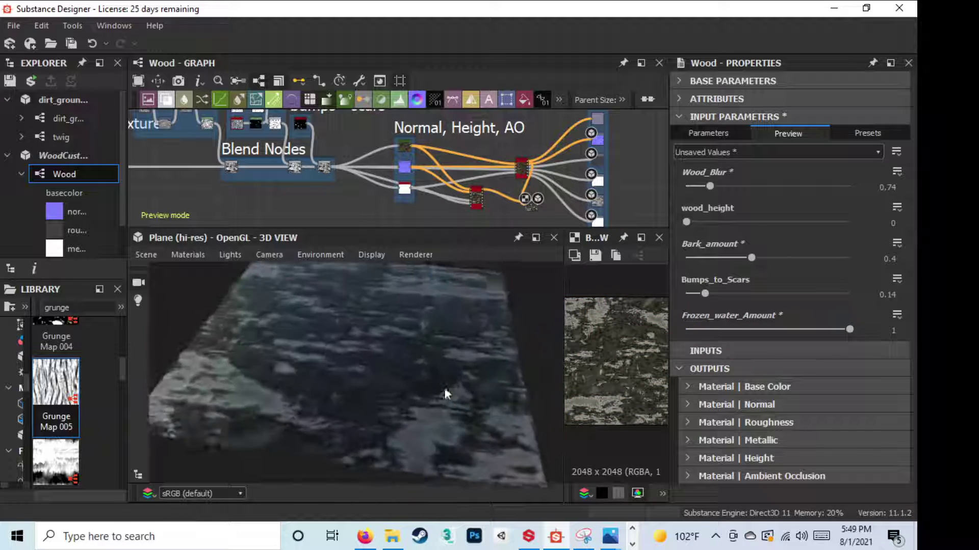
pyautogui.moveTo(463, 420); pyautogui.dragTo(302, 398)
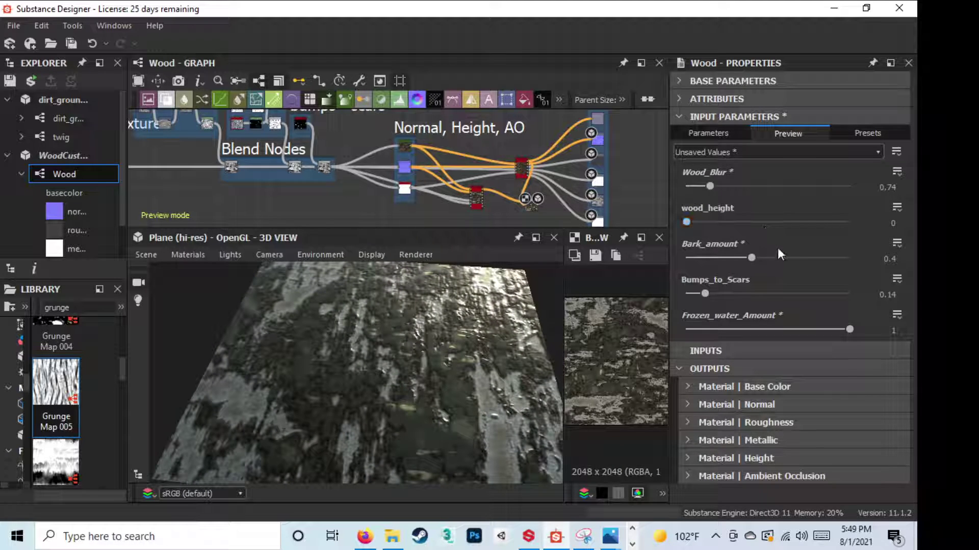
# Set wood_height to 0.5 and Bumps_to_Scars to 0.63 (after trying 0.75), orbiting between changes
pyautogui.moveTo(280, 381); pyautogui.dragTo(298, 384)
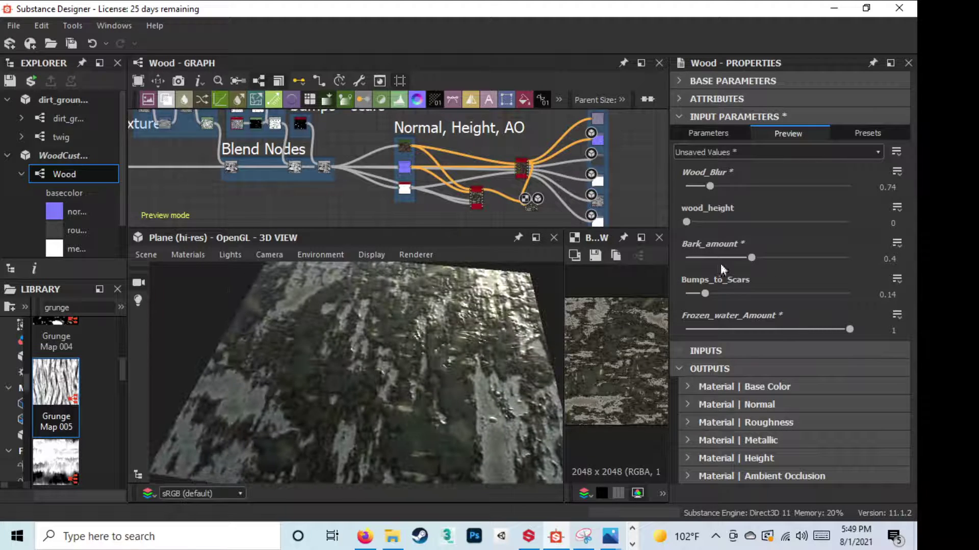
pyautogui.moveTo(686, 222); pyautogui.dragTo(788, 220)
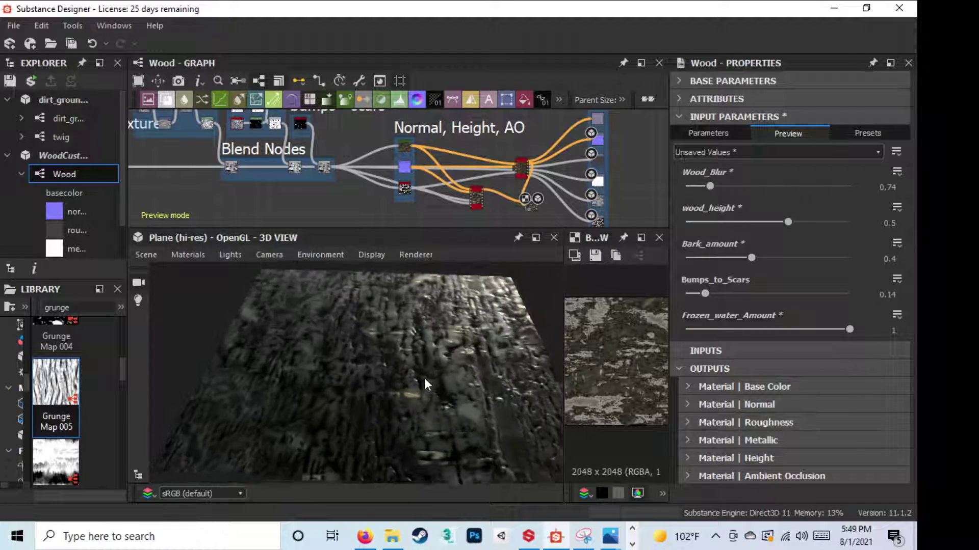
pyautogui.moveTo(465, 355); pyautogui.dragTo(451, 365)
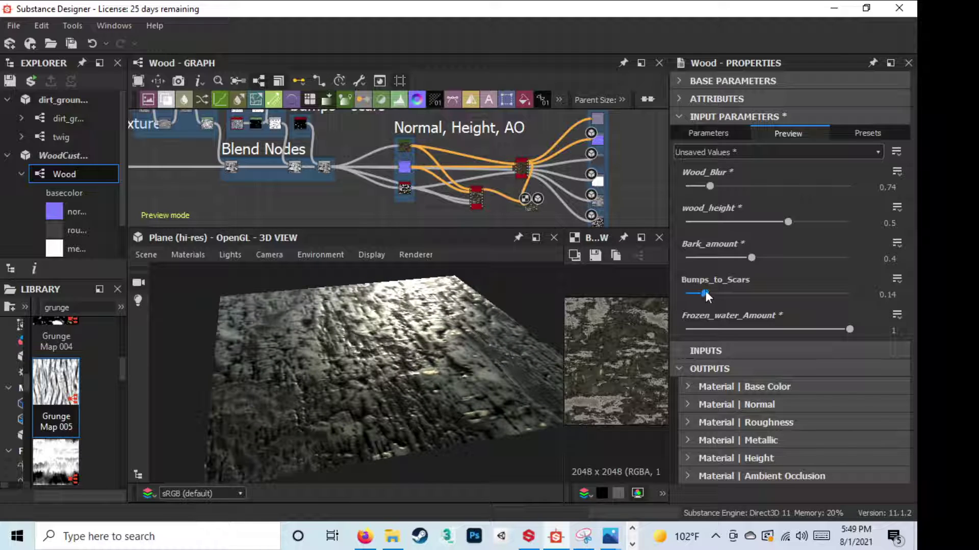
pyautogui.moveTo(705, 294); pyautogui.dragTo(849, 294)
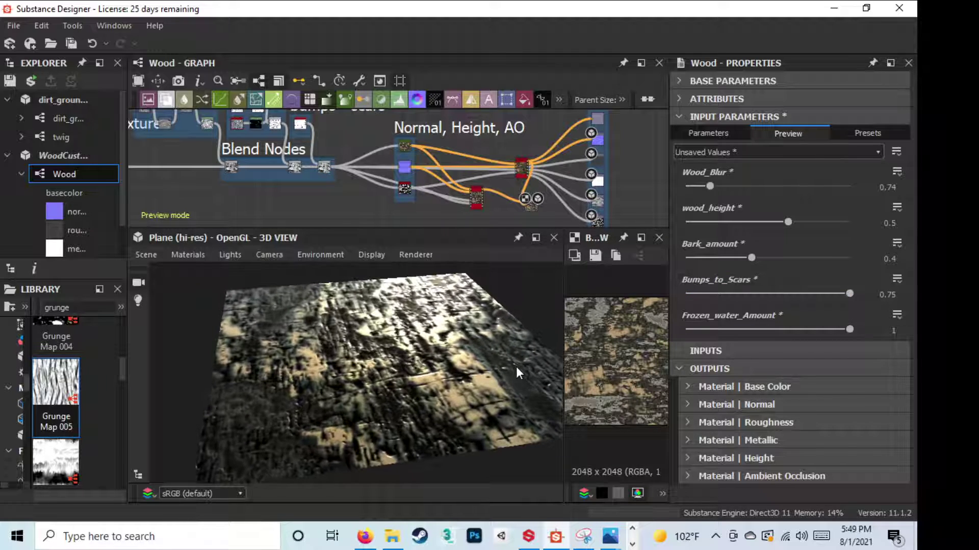
pyautogui.moveTo(848, 294); pyautogui.dragTo(820, 294)
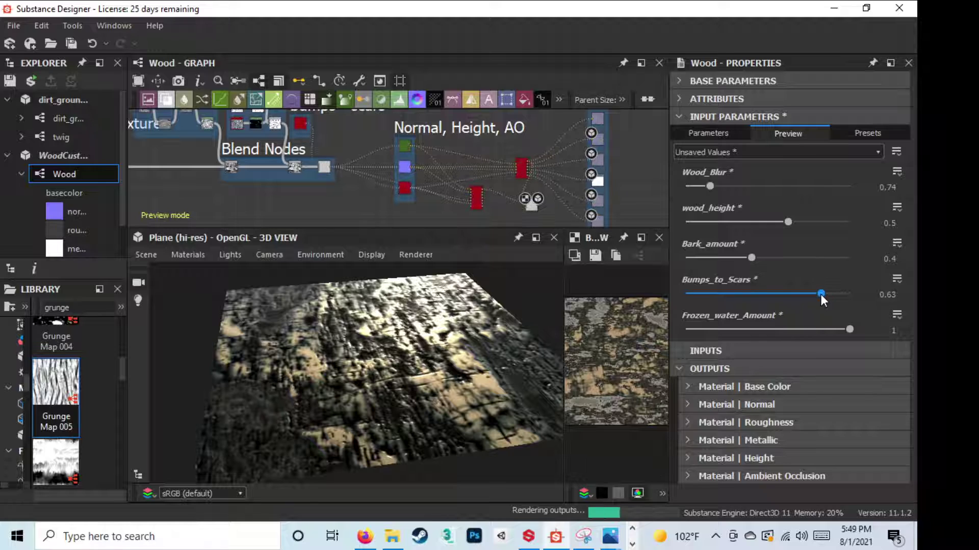
pyautogui.moveTo(506, 359); pyautogui.dragTo(448, 341)
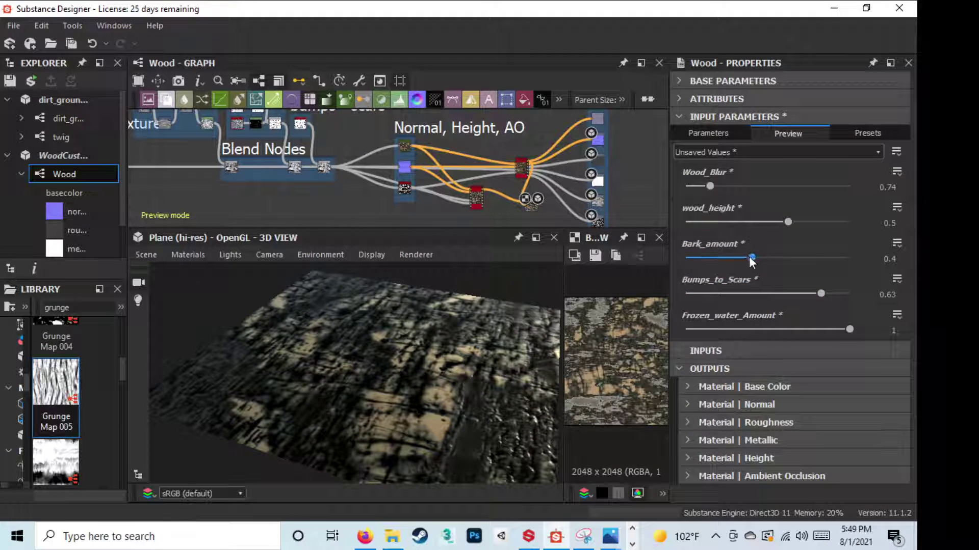
# Raise Bark_amount, then bring it down to 0 and orbit to a new angle
pyautogui.moveTo(751, 258)
pyautogui.mouseDown()
pyautogui.moveTo(897, 254)
pyautogui.moveTo(799, 258)
pyautogui.mouseUp()
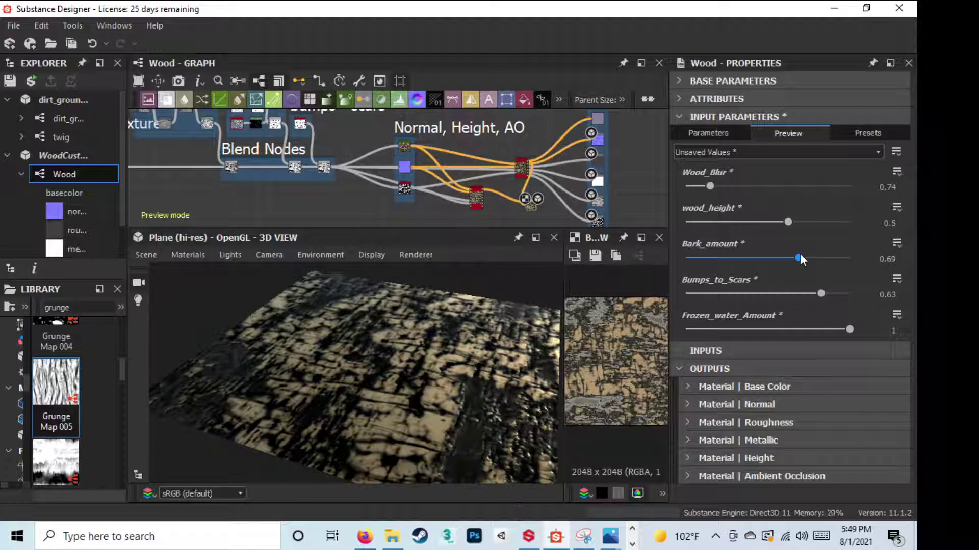
pyautogui.moveTo(799, 254); pyautogui.dragTo(625, 259)
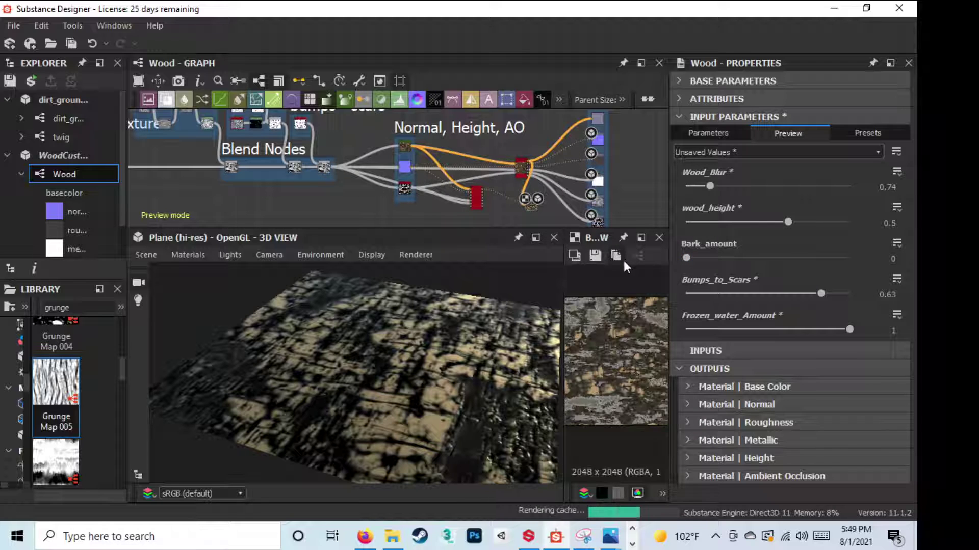
pyautogui.moveTo(432, 375); pyautogui.dragTo(481, 403)
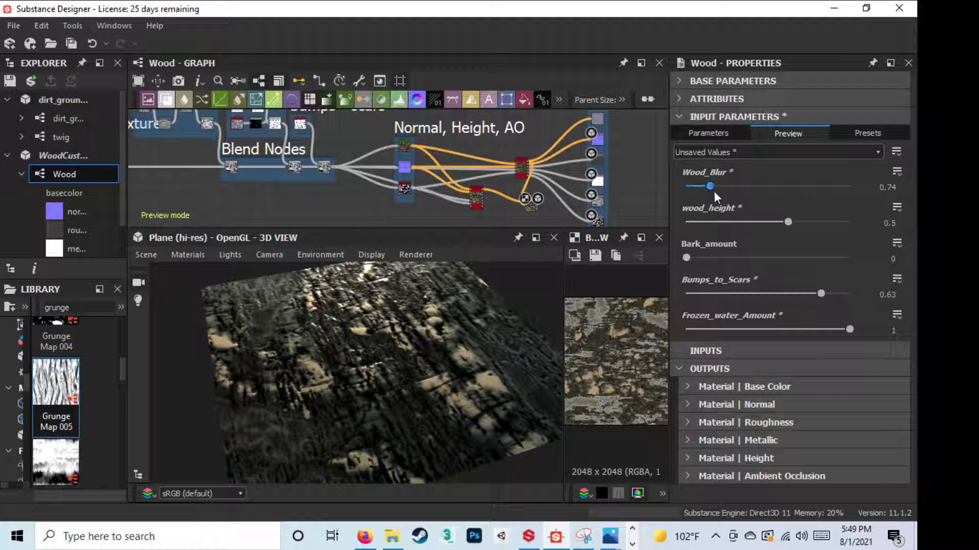
# Compare Wood_Blur at 2.62 and 5, then set it to 0, orbiting after each change
pyautogui.moveTo(712, 186); pyautogui.dragTo(771, 187)
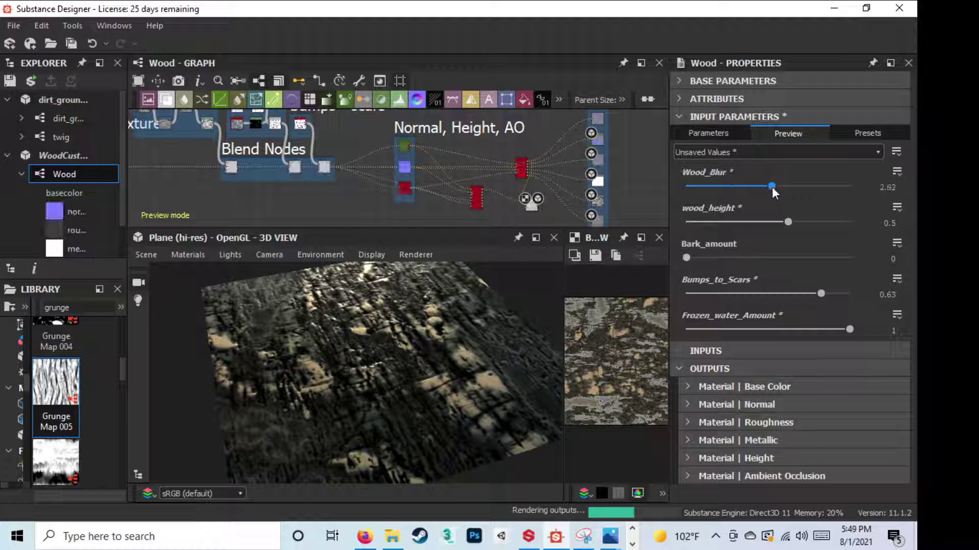
pyautogui.moveTo(482, 351)
pyautogui.mouseDown()
pyautogui.moveTo(426, 332)
pyautogui.moveTo(395, 343)
pyautogui.moveTo(430, 316)
pyautogui.moveTo(509, 321)
pyautogui.mouseUp()
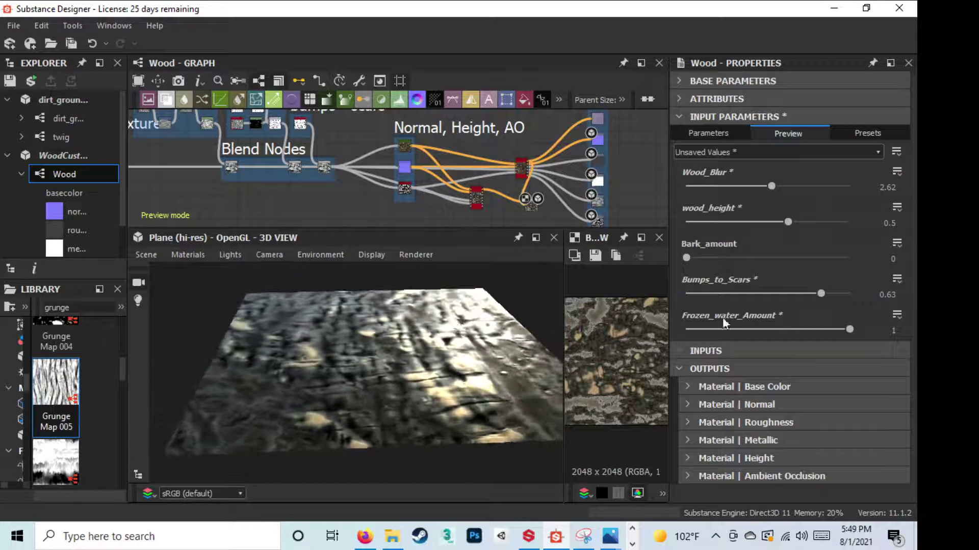
pyautogui.moveTo(772, 186); pyautogui.dragTo(849, 187)
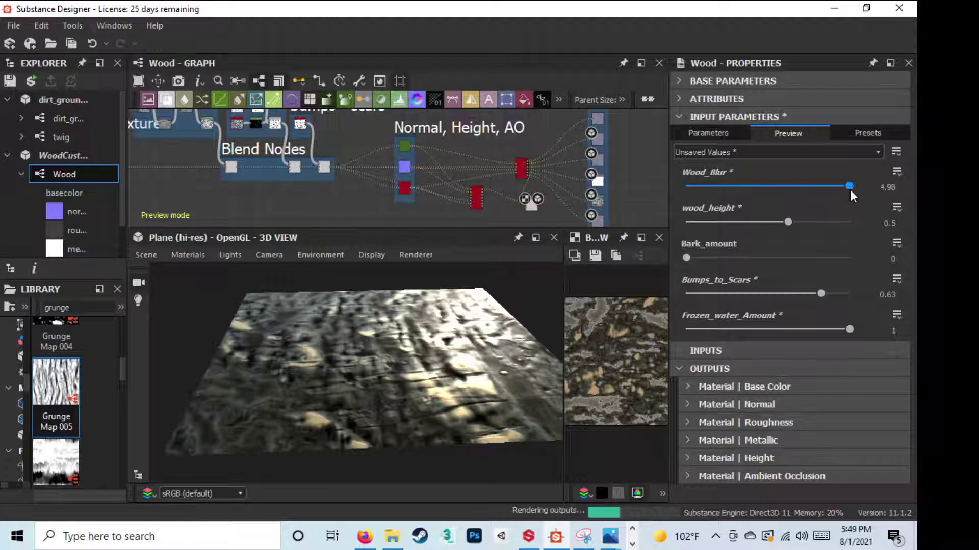
pyautogui.moveTo(462, 369)
pyautogui.mouseDown()
pyautogui.moveTo(471, 374)
pyautogui.moveTo(484, 357)
pyautogui.moveTo(473, 381)
pyautogui.mouseUp()
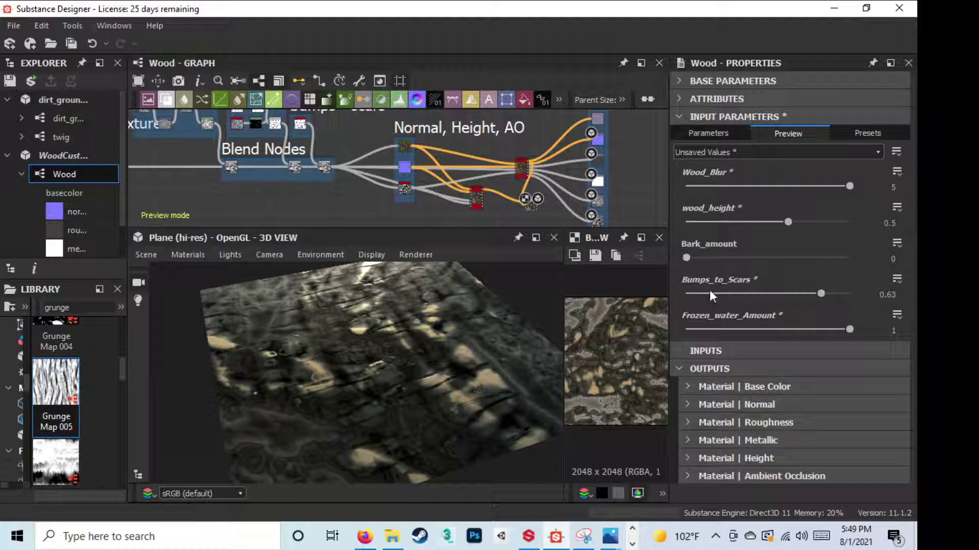
pyautogui.moveTo(848, 187); pyautogui.dragTo(687, 187)
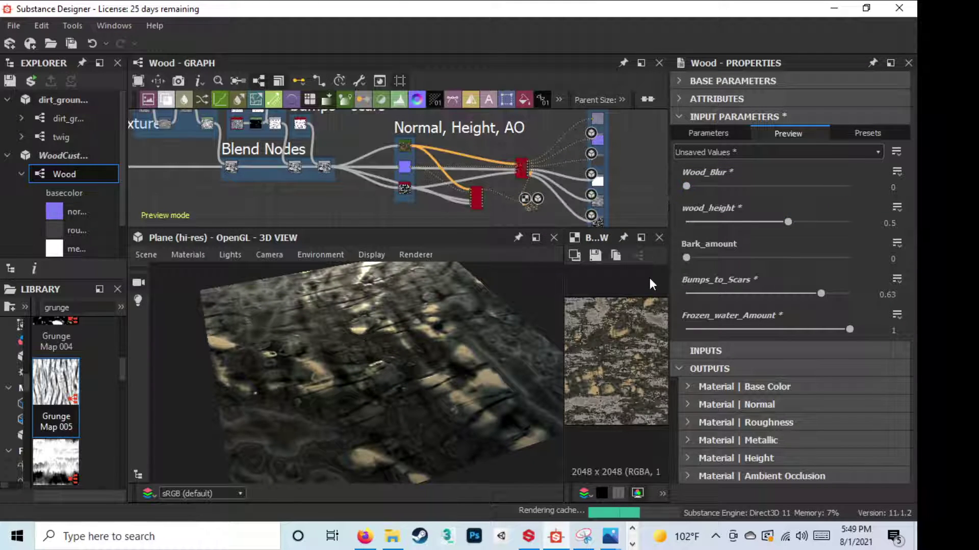
pyautogui.moveTo(519, 344)
pyautogui.mouseDown()
pyautogui.moveTo(464, 339)
pyautogui.moveTo(456, 358)
pyautogui.moveTo(323, 357)
pyautogui.moveTo(317, 380)
pyautogui.moveTo(387, 345)
pyautogui.moveTo(442, 341)
pyautogui.moveTo(473, 357)
pyautogui.mouseUp()
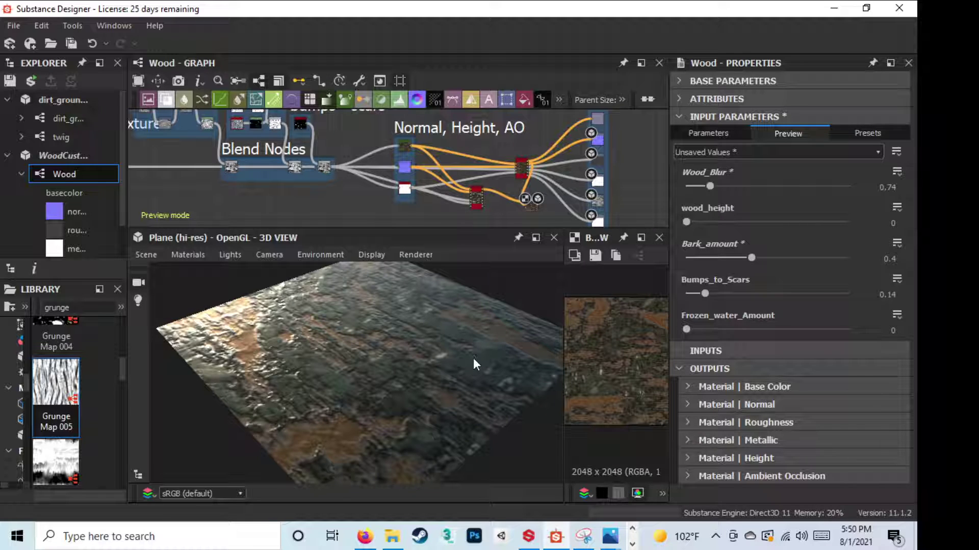
# Orbit the plane to view the restored material, then bring up the window switcher with Alt+Tab
pyautogui.moveTo(473, 358); pyautogui.dragTo(432, 365)
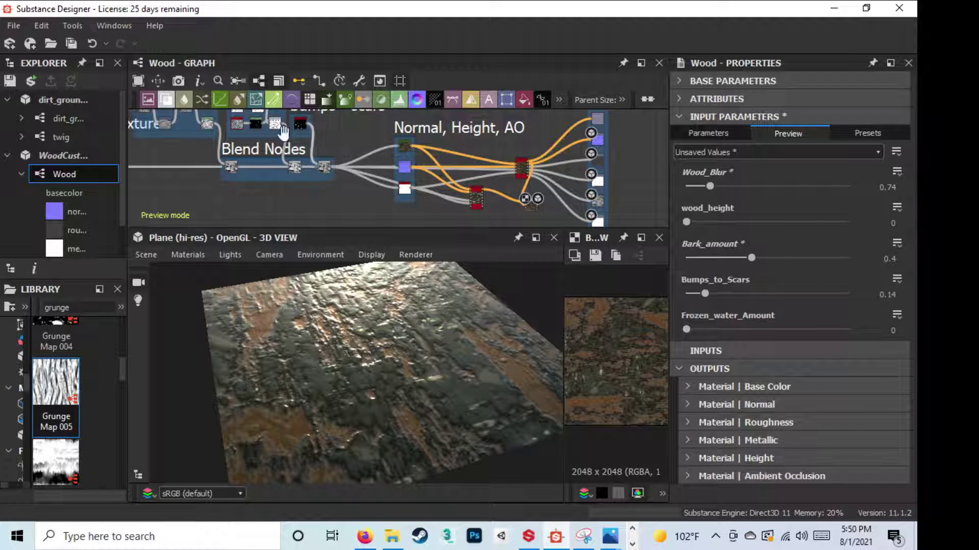
pyautogui.hotkey('alt', 'Tab')
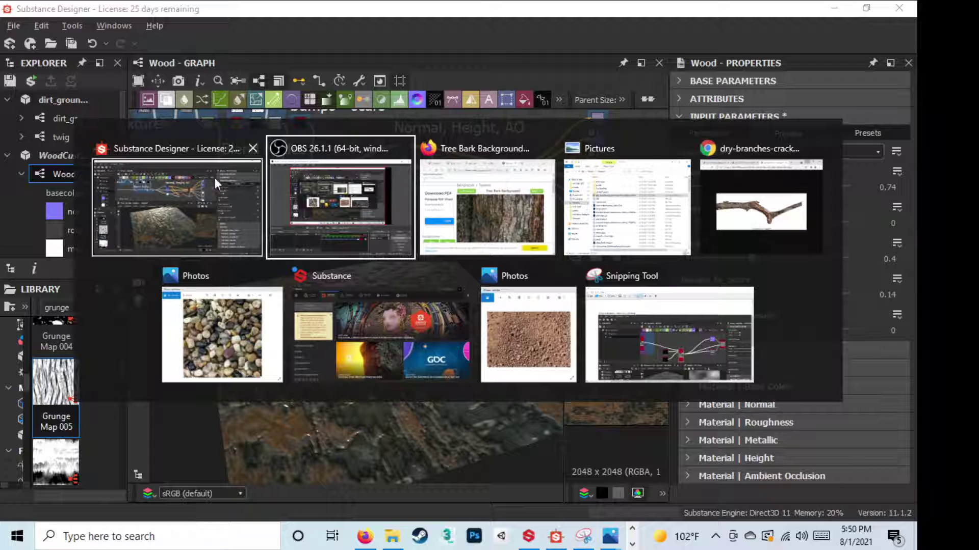